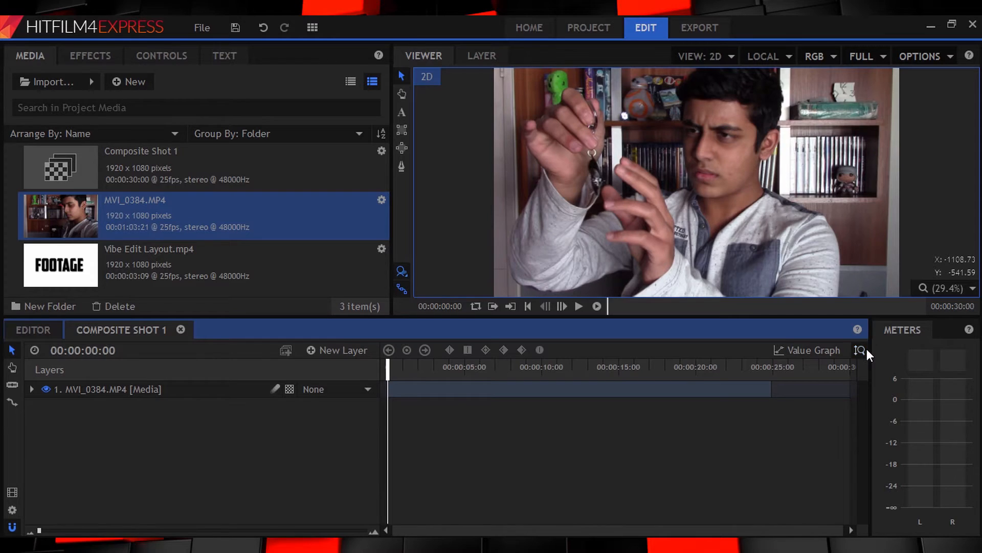
- Add a new grade layer above the MVI_0384.MP4 clip in Composite Shot 1
left_click(165, 391)
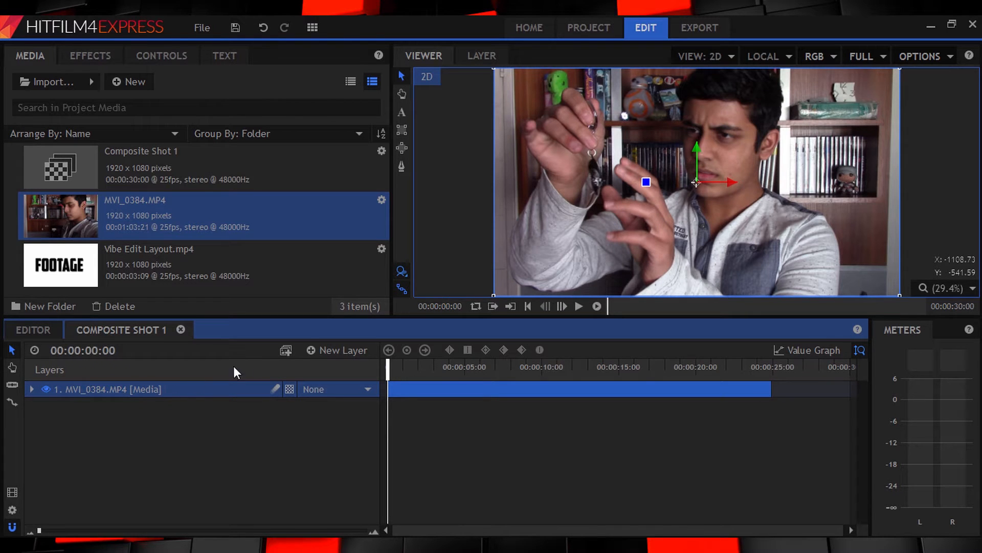
left_click(312, 350)
left_click(338, 406)
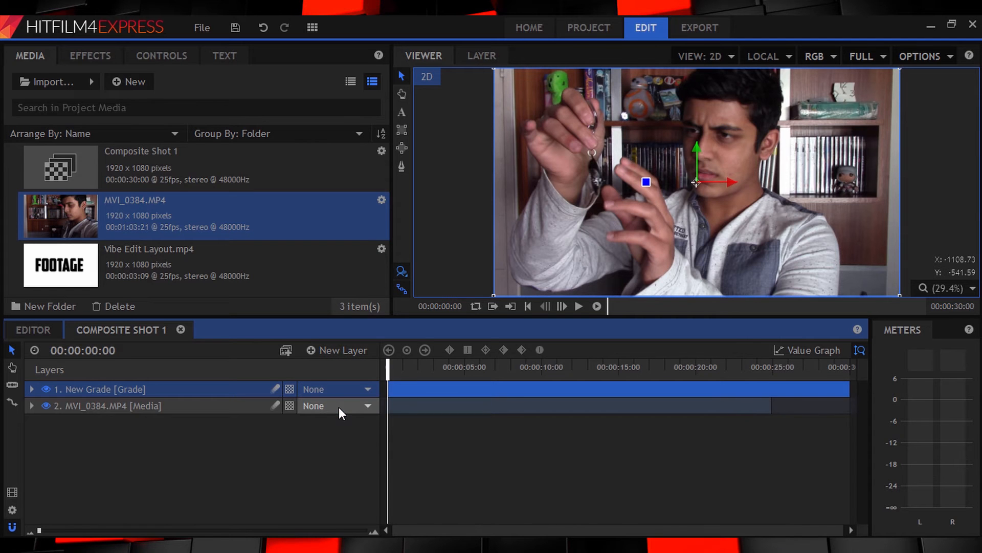
- Apply the Tint effect from the Stylize category to the New Grade layer
left_click(88, 62)
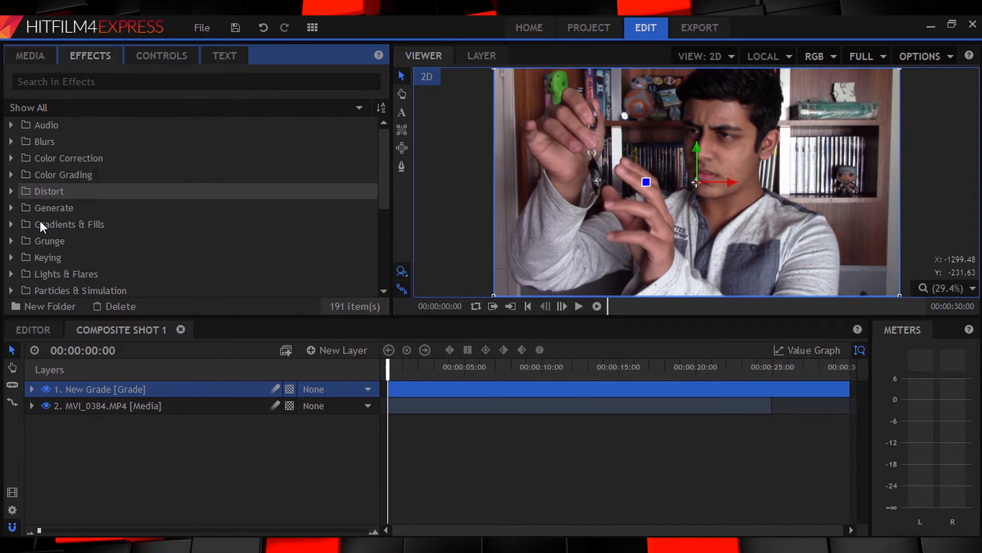
scroll(20, 245, "down", 5)
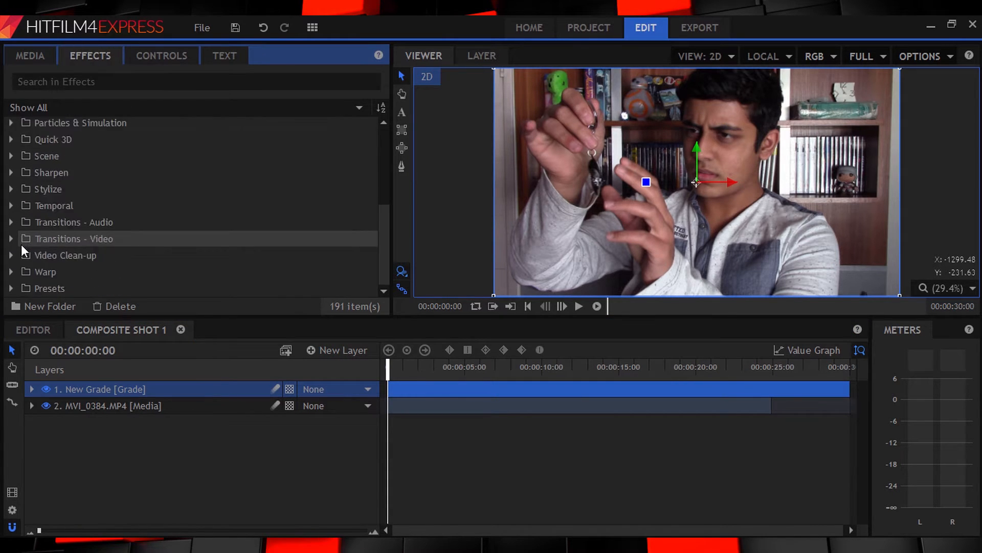
left_click(10, 188)
scroll(57, 247, "down", 4)
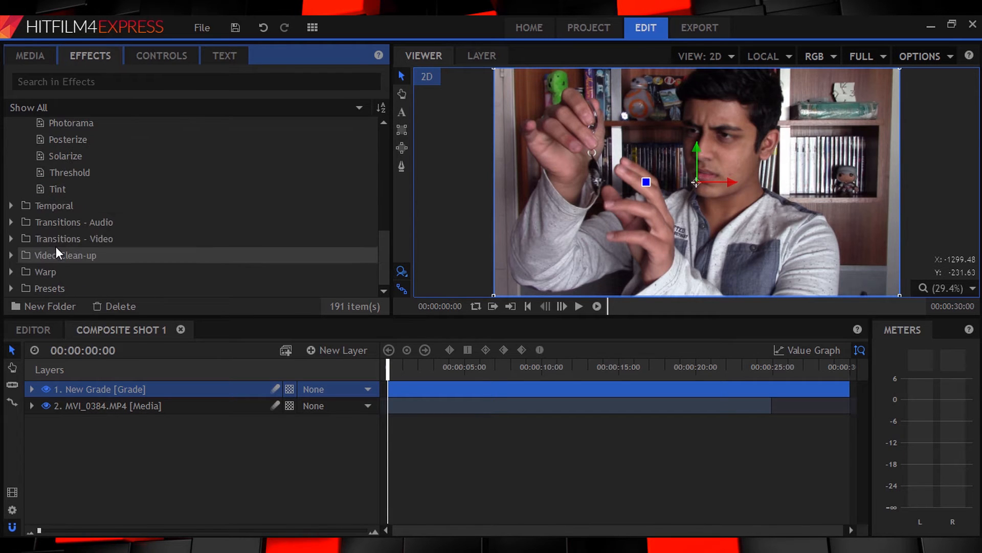
left_click(40, 189)
left_click_drag(80, 315, 66, 383)
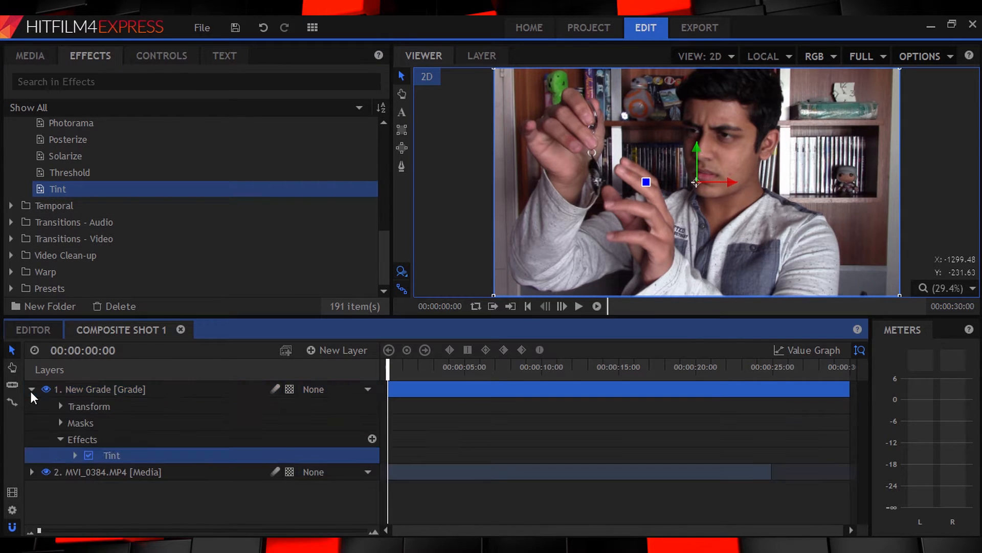
left_click(31, 389)
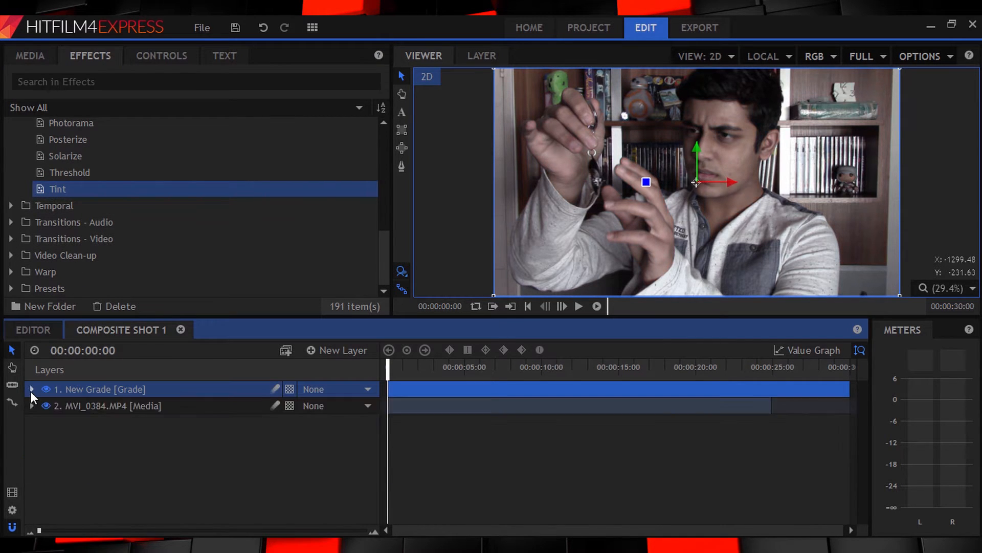
- Set the Tint effect's Amount to Tint to 36% on the grade layer
left_click(155, 60)
left_click(25, 157)
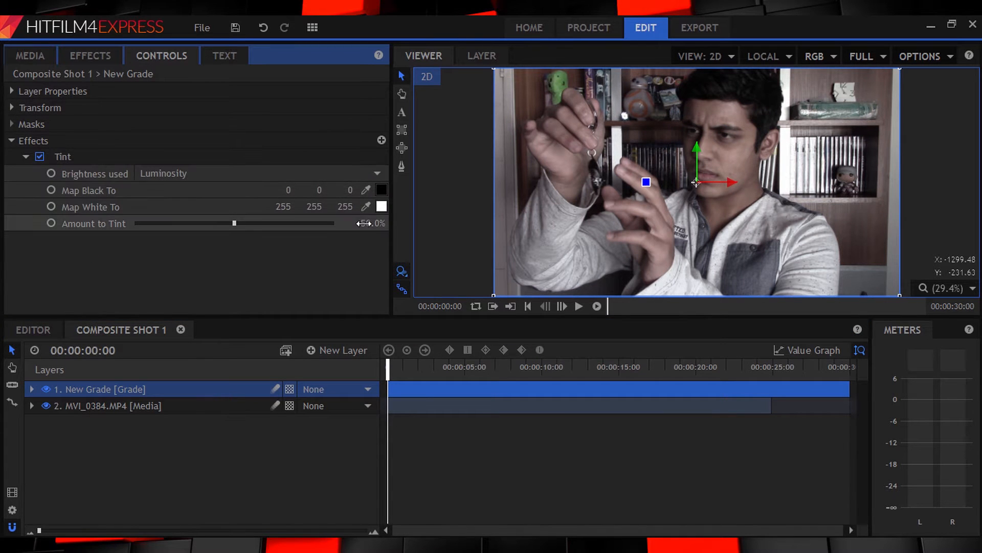
left_click_drag(364, 223, 348, 223)
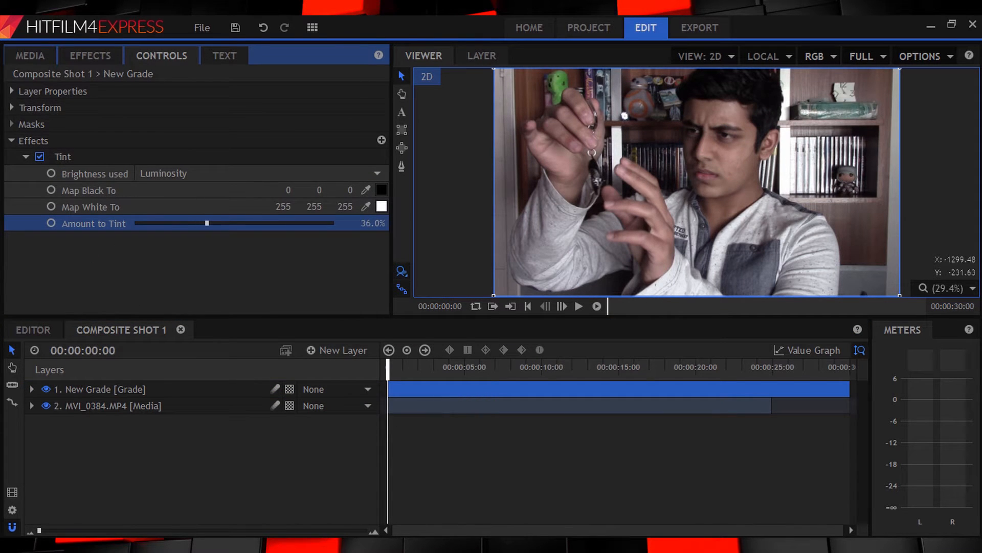
left_click(25, 143)
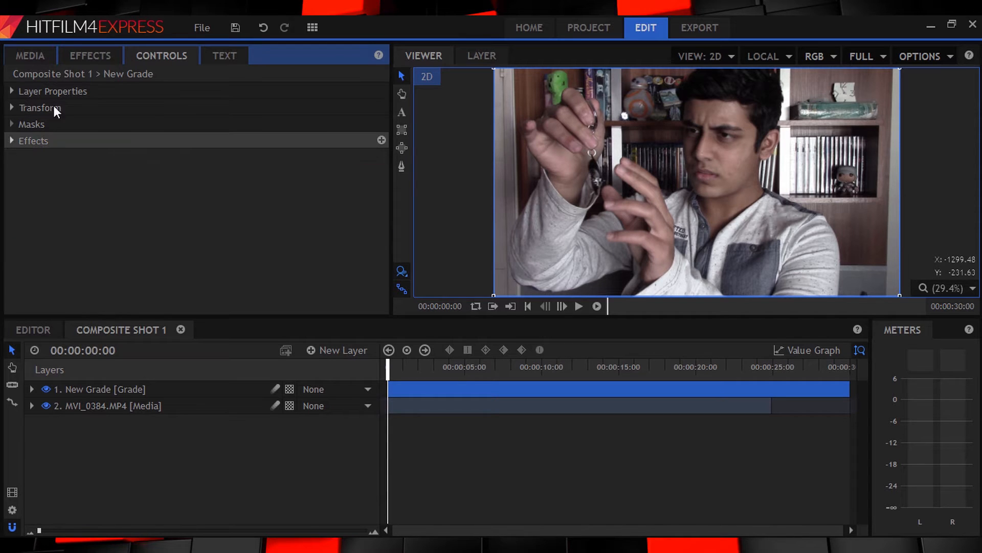
- Apply the Color Temperature effect from the Color Correction category to the New Grade layer
left_click(82, 60)
scroll(57, 188, "up", 3)
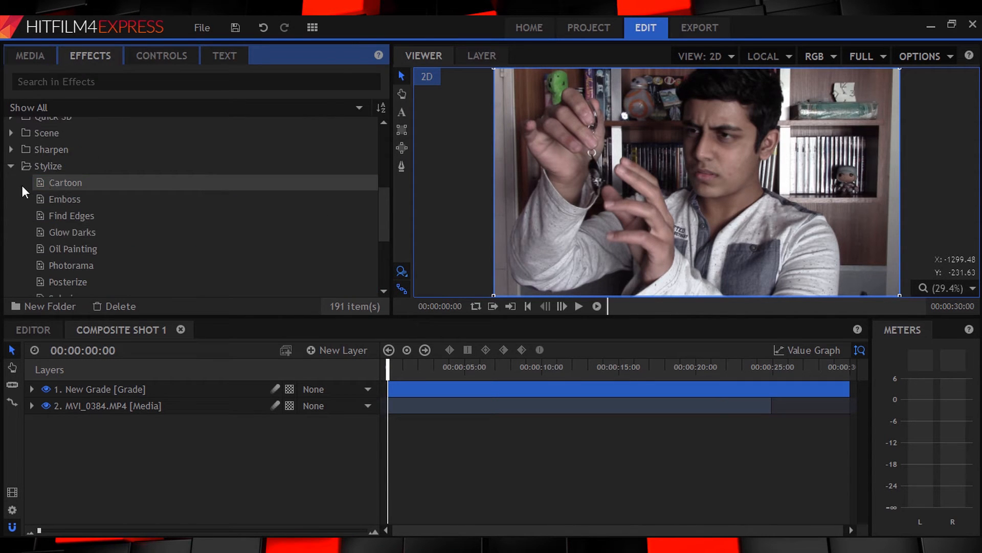
left_click(10, 166)
scroll(10, 173, "up", 5)
left_click(11, 158)
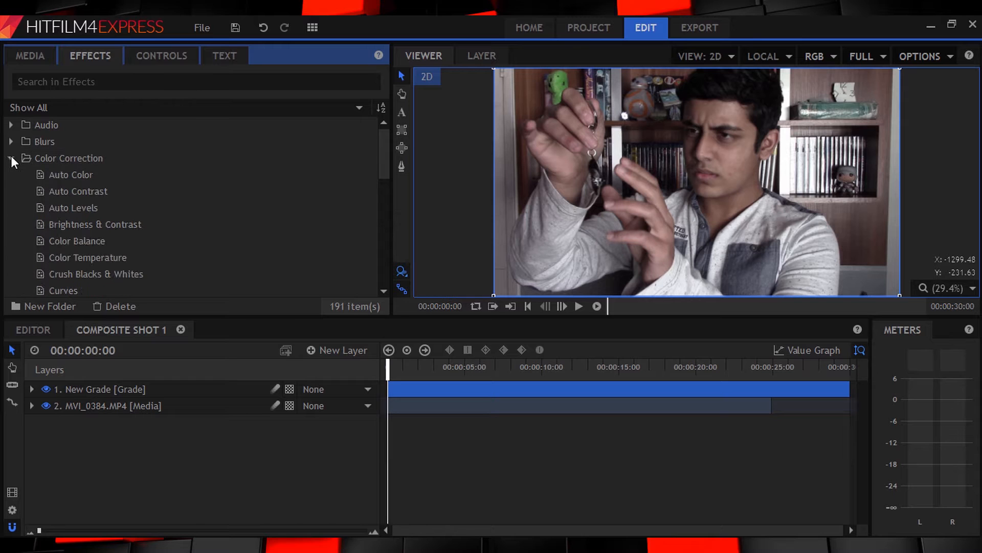
scroll(51, 184, "down", 1)
left_click_drag(74, 210, 108, 387)
left_click(31, 389)
- Set the Color Temperature effect's temperature to 9540°K
left_click(185, 54)
left_click(25, 239)
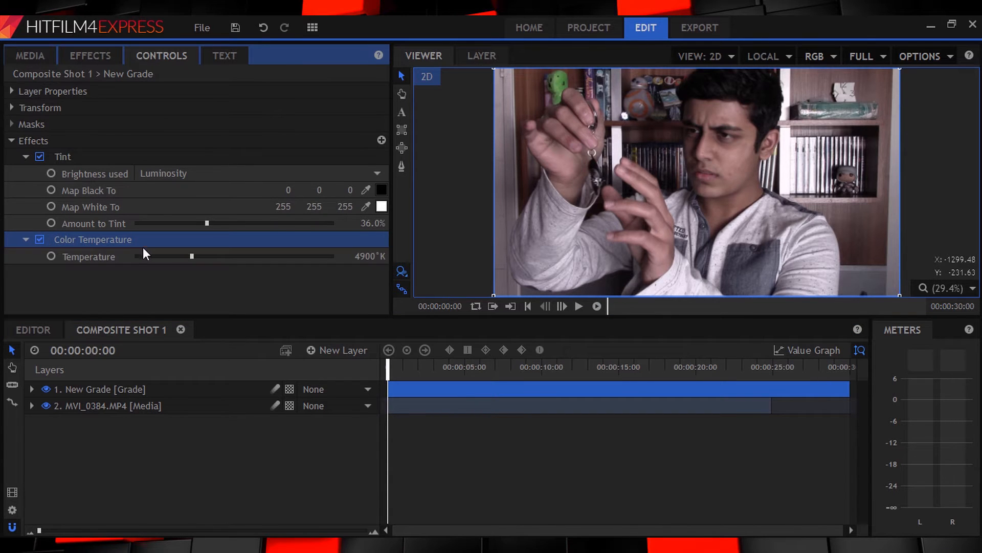
left_click_drag(193, 254, 262, 245)
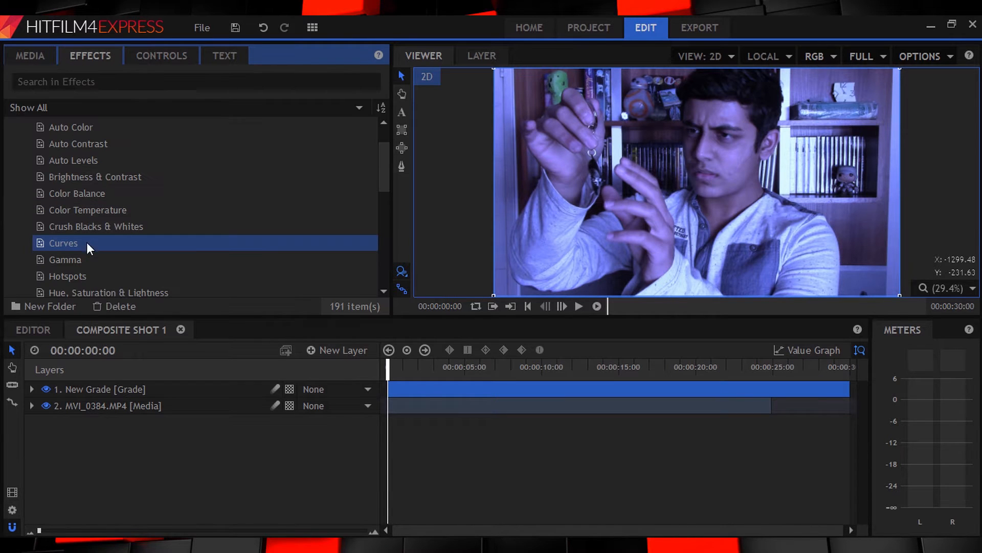
- Apply the Curves effect to the New Grade layer and expand only its settings in the effect list
left_click_drag(87, 243, 115, 388)
left_click(154, 58)
left_click(25, 156)
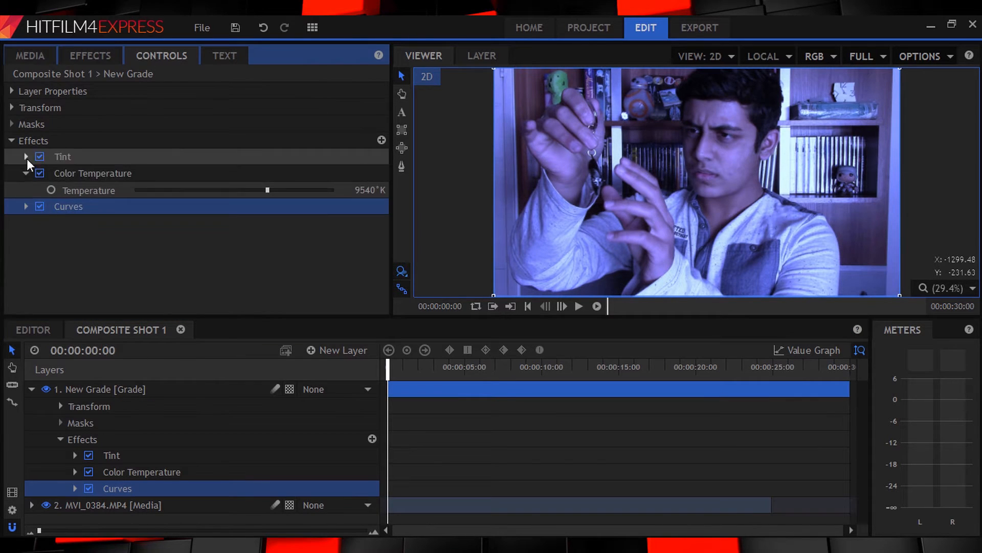
left_click(26, 172)
left_click(26, 189)
- Switch the Curves effect to the Red channel and pull the curve's midpoint slightly down to reduce red
left_click(154, 206)
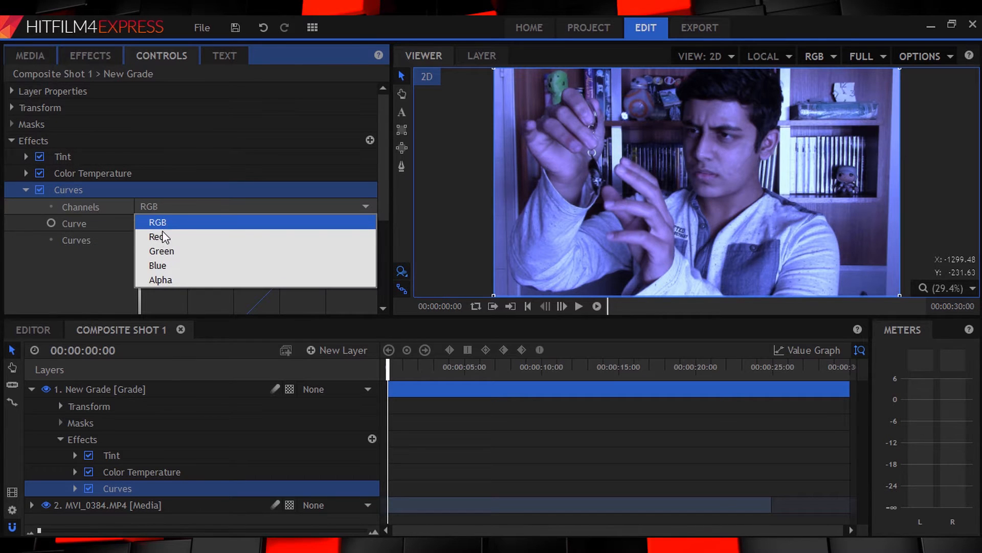
left_click(165, 236)
scroll(167, 235, "down", 3)
left_click(234, 180)
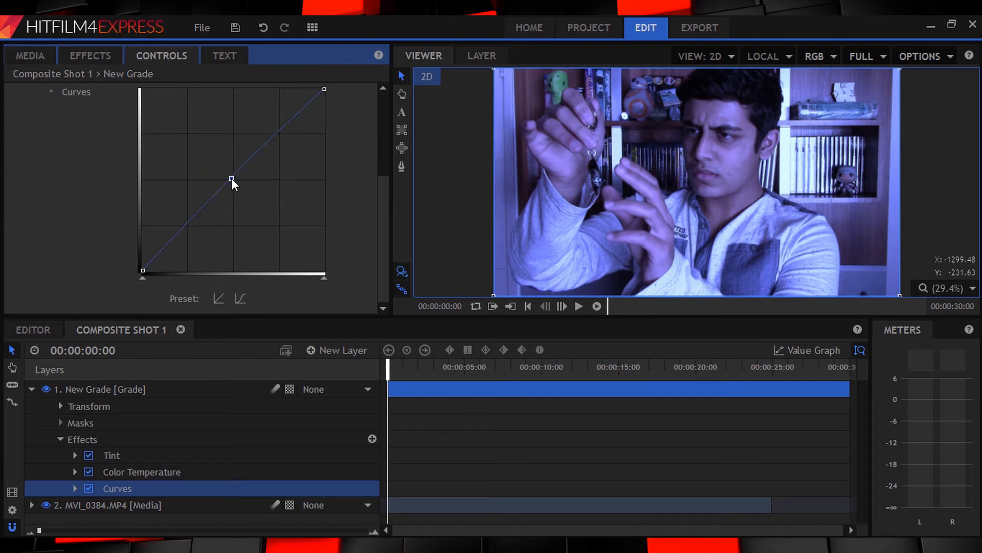
left_click_drag(239, 189, 243, 194)
- Switch the Curves effect to the Blue channel and raise the curve's midpoint slightly to boost blue
scroll(171, 189, "up", 3)
left_click(162, 206)
left_click(166, 262)
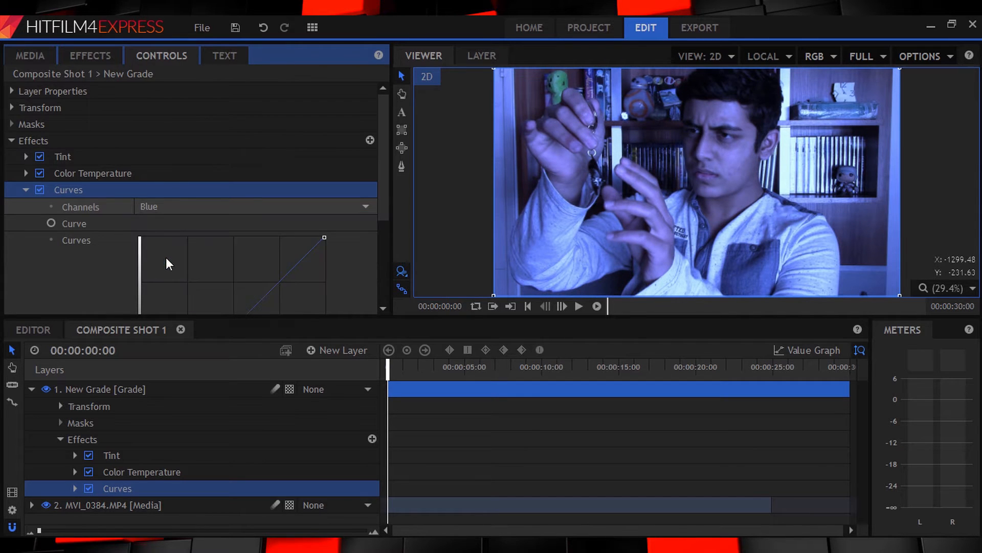
scroll(241, 187, "down", 3)
mouse_move(233, 180)
left_mouse_down()
mouse_move(216, 169)
mouse_move(225, 171)
left_mouse_up()
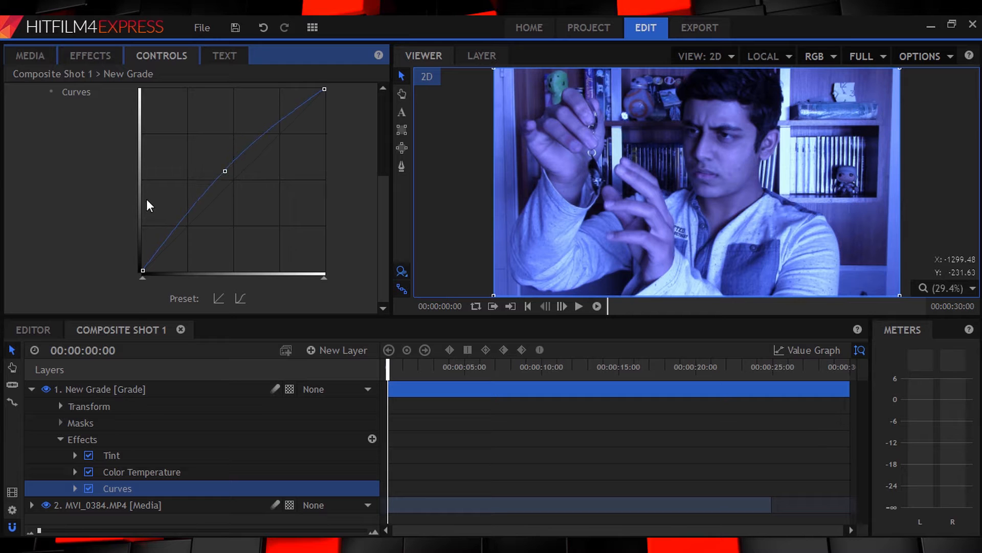
scroll(147, 199, "up", 3)
left_click(25, 189)
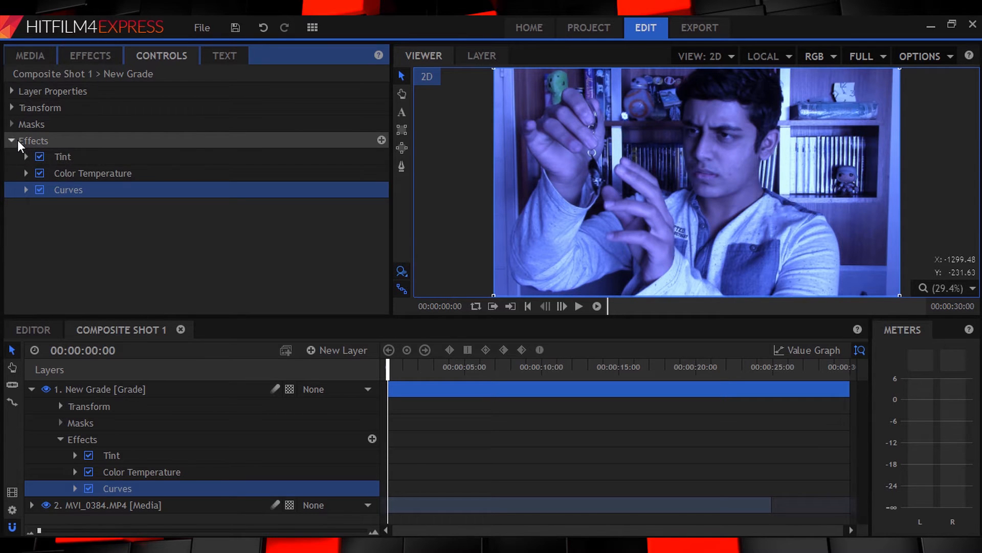
left_click(18, 141)
- Apply the Brightness & Contrast effect from the Color Correction category to the New Grade layer
left_click(92, 58)
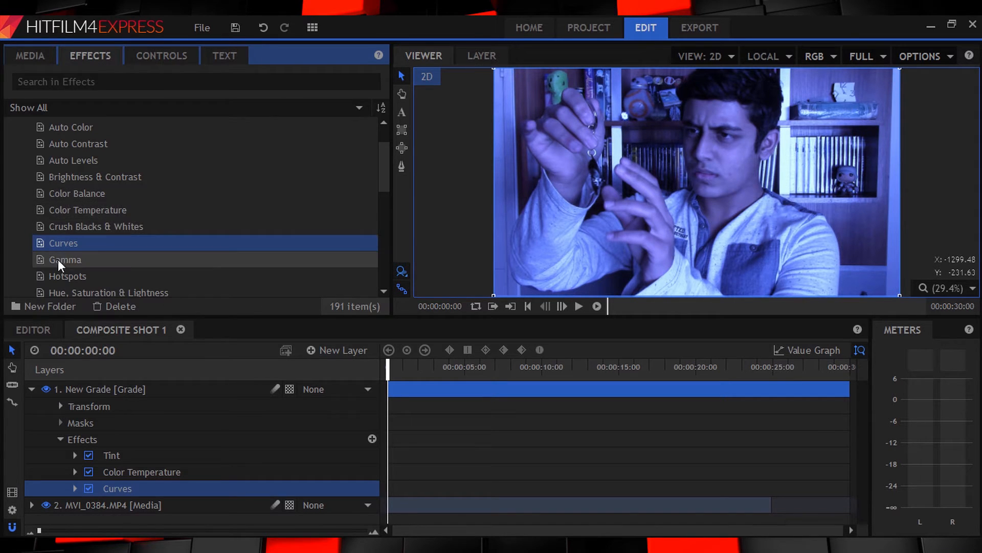
scroll(53, 180, "up", 1)
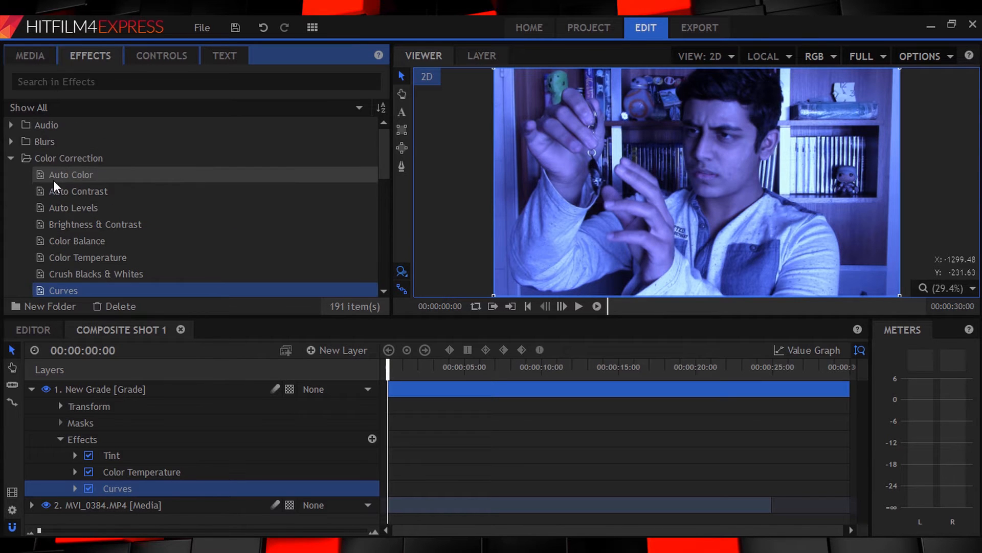
left_click(46, 163)
scroll(46, 163, "down", 1)
left_click_drag(45, 174, 31, 393)
left_click(32, 390)
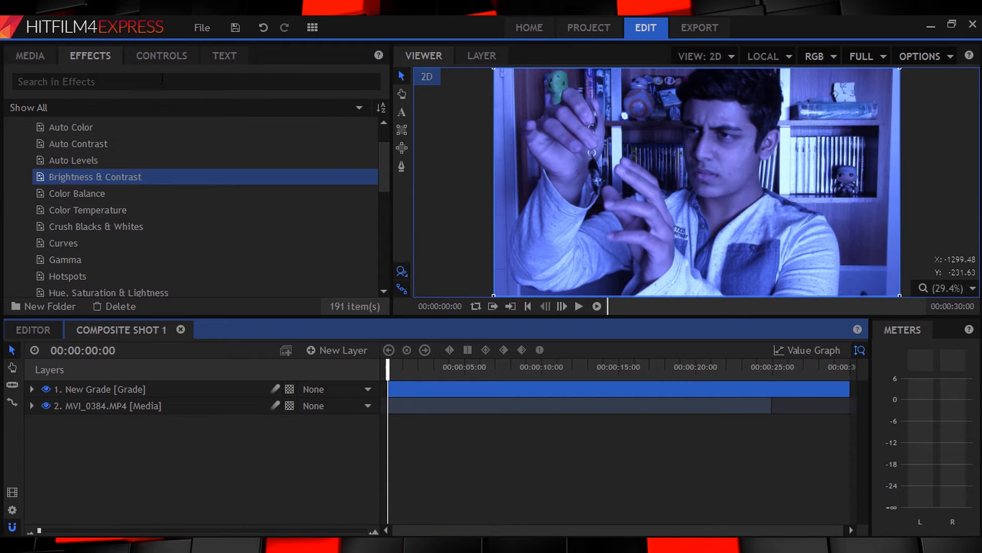
- Set the Brightness & Contrast effect's brightness to 13 and raise its contrast moderately
left_click(159, 58)
left_click(26, 207)
left_click_drag(371, 225, 382, 240)
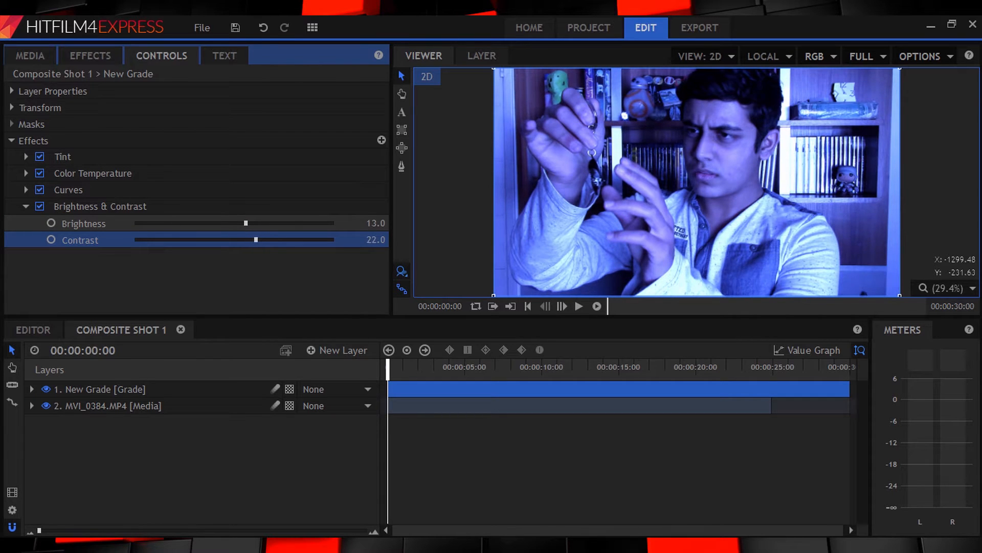
left_click_drag(376, 240, 374, 240)
left_click(27, 206)
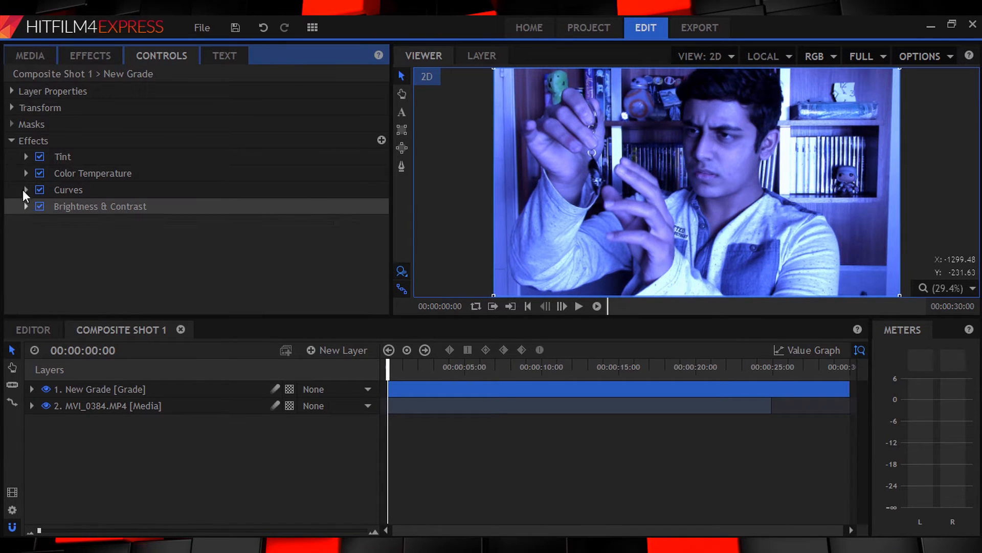
left_click(17, 142)
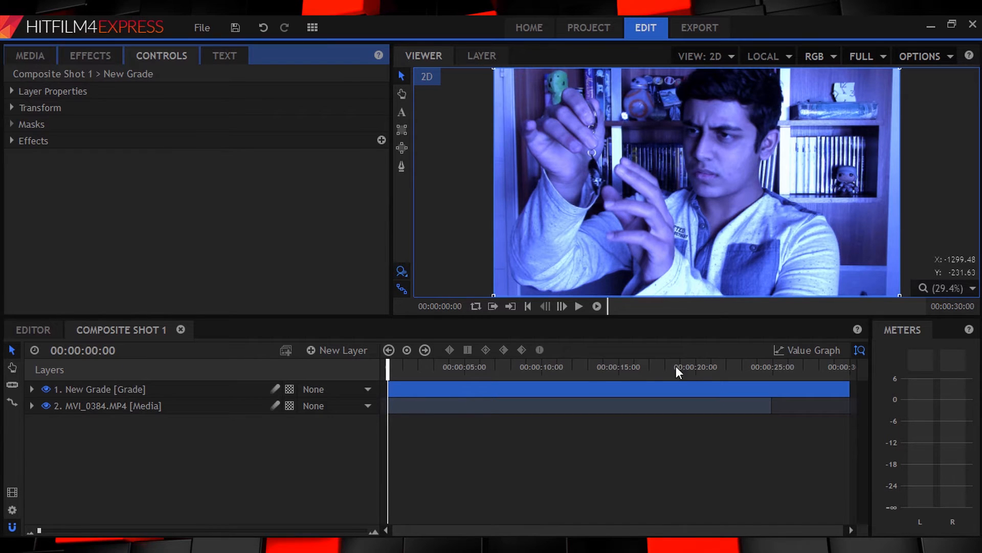
- Set the New Grade layer's opacity to 0%
left_click(119, 392)
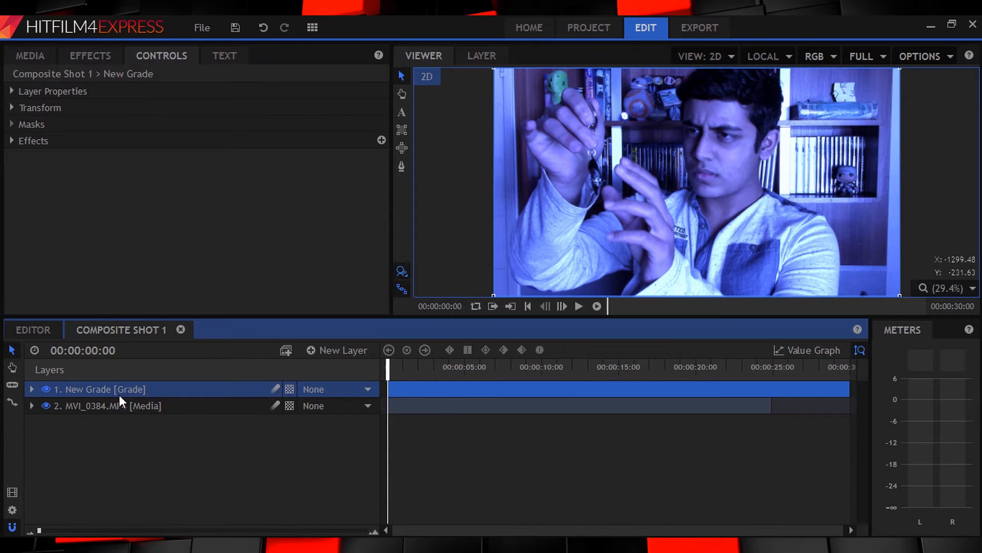
left_click(12, 108)
left_click_drag(294, 124, 121, 125)
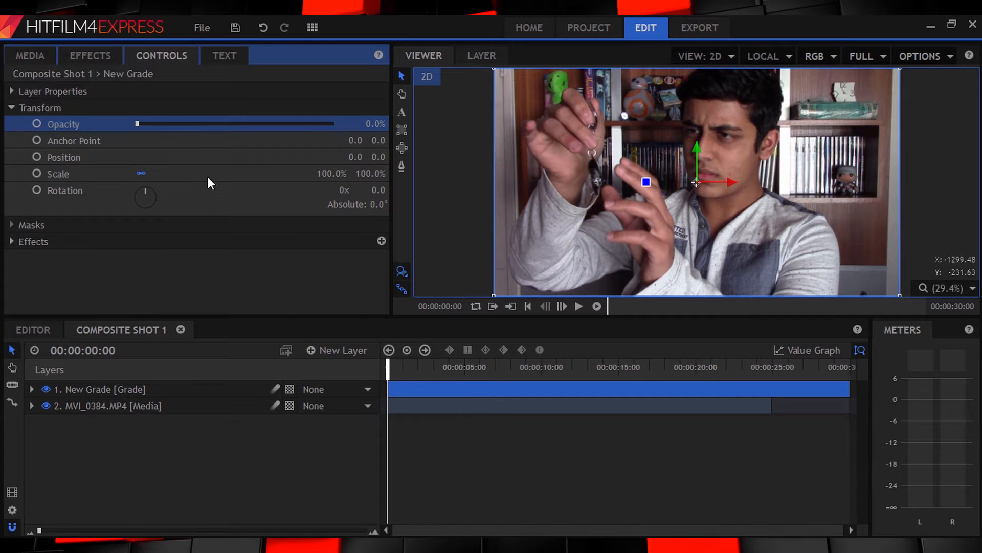
- Start an opacity keyframe on the New Grade layer at 00:00:02:01
left_click(406, 371)
left_click(425, 371)
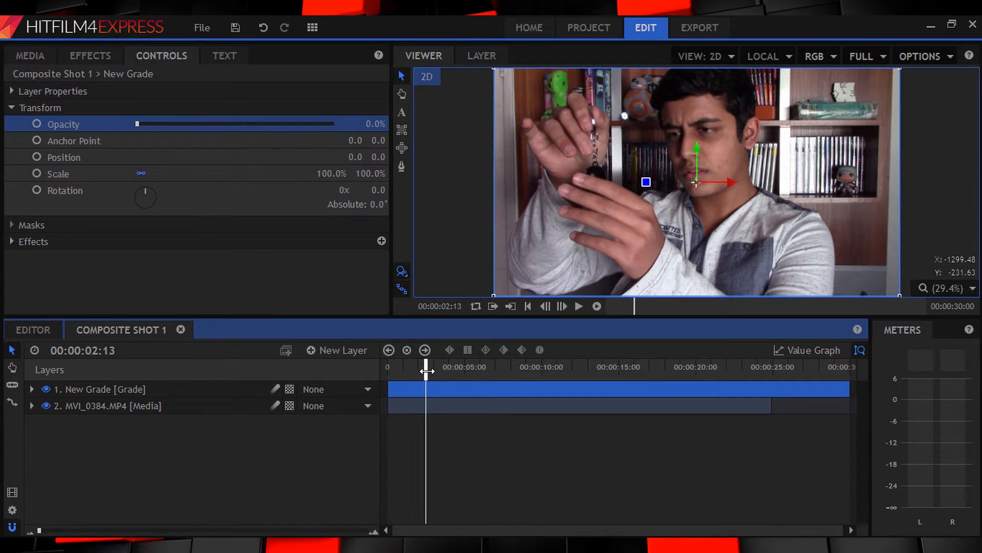
left_click(422, 368)
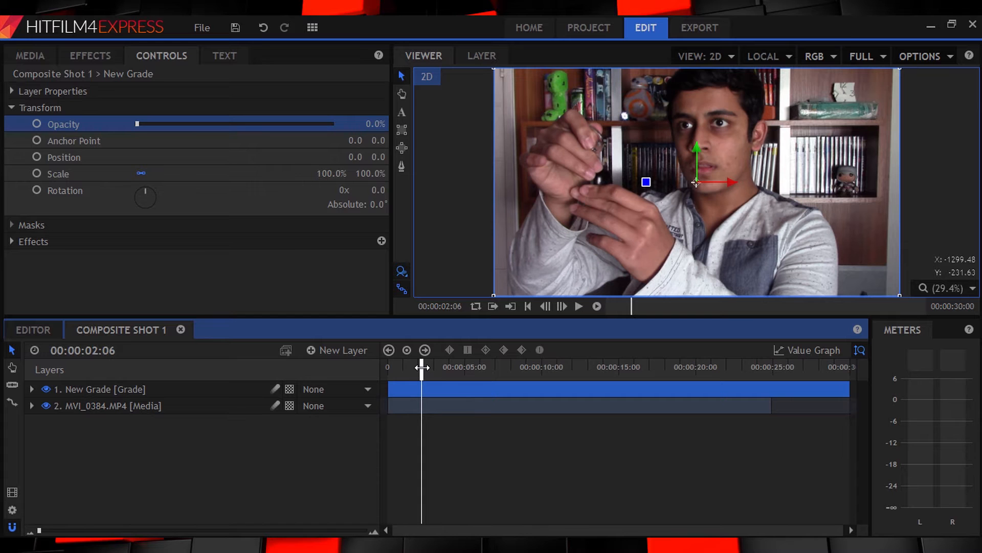
left_click(543, 306)
left_click(543, 306)
left_click(543, 306)
left_click(545, 306)
left_click(545, 306)
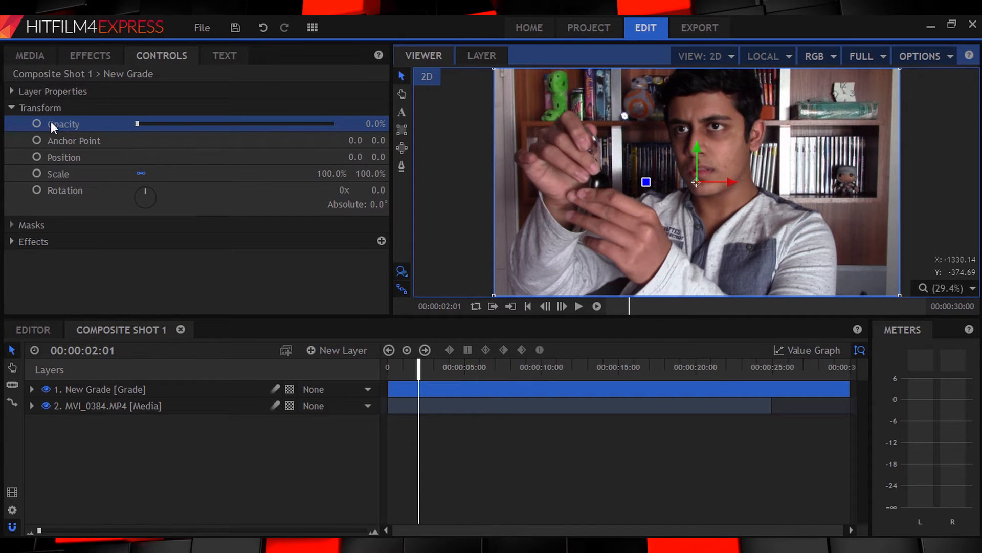
left_click(36, 123)
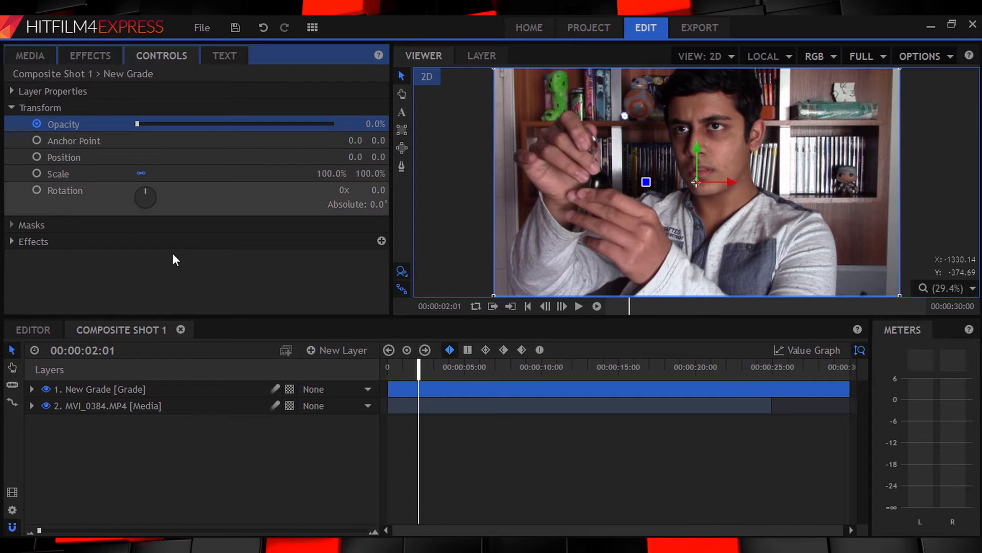
- Keyframe the grade layer's opacity at 100% at 00:00:04:15, and add a matching hold keyframe at 00:00:14:18
left_click_drag(418, 359, 457, 370)
left_click_drag(365, 127, 366, 128)
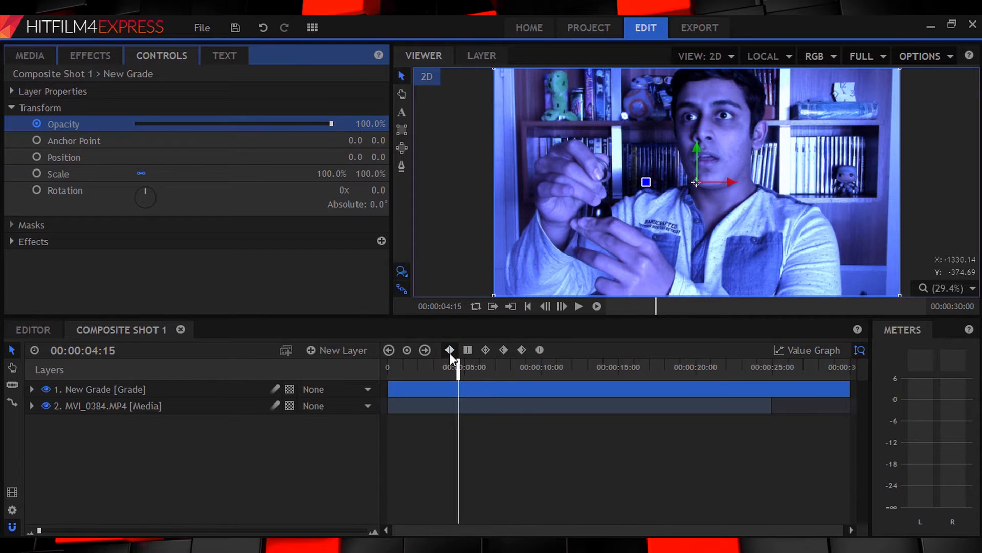
left_click_drag(492, 372, 615, 379)
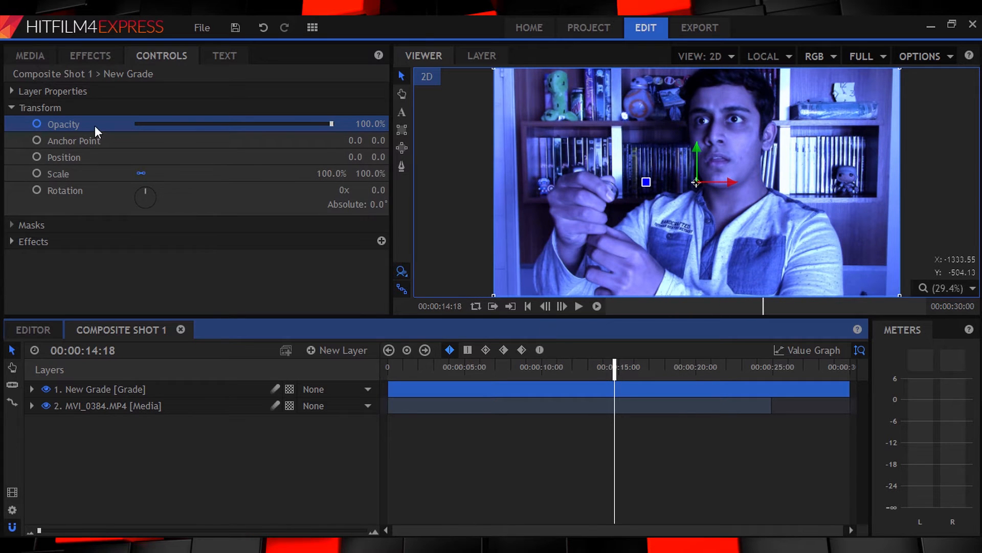
left_click(406, 350)
- Trim the end of the New Grade layer to match the end of the MVI_0384.MP4 clip
left_click_drag(849, 389, 766, 387)
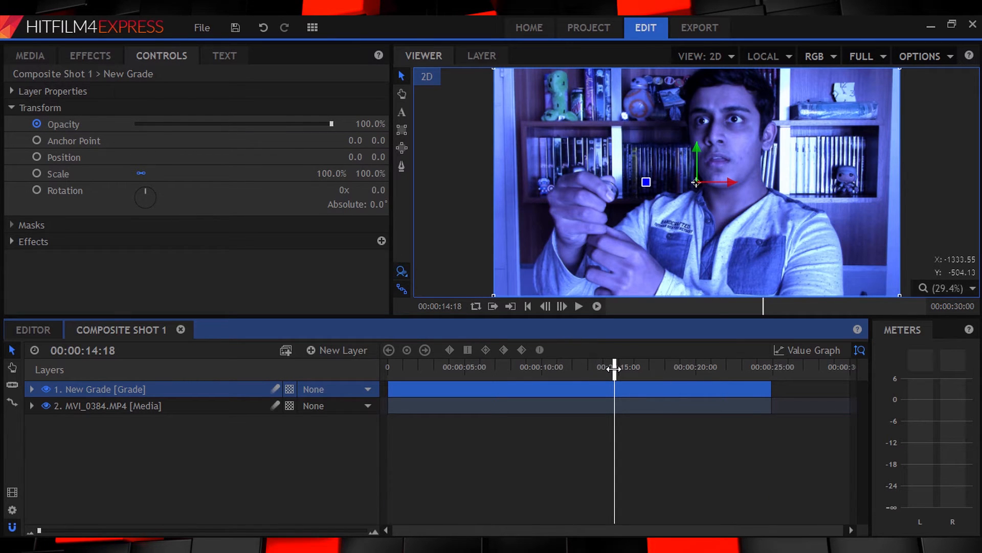
- Keyframe the New Grade layer's opacity at 0% at 00:00:17:05 to fade the grade back out
left_click(87, 124)
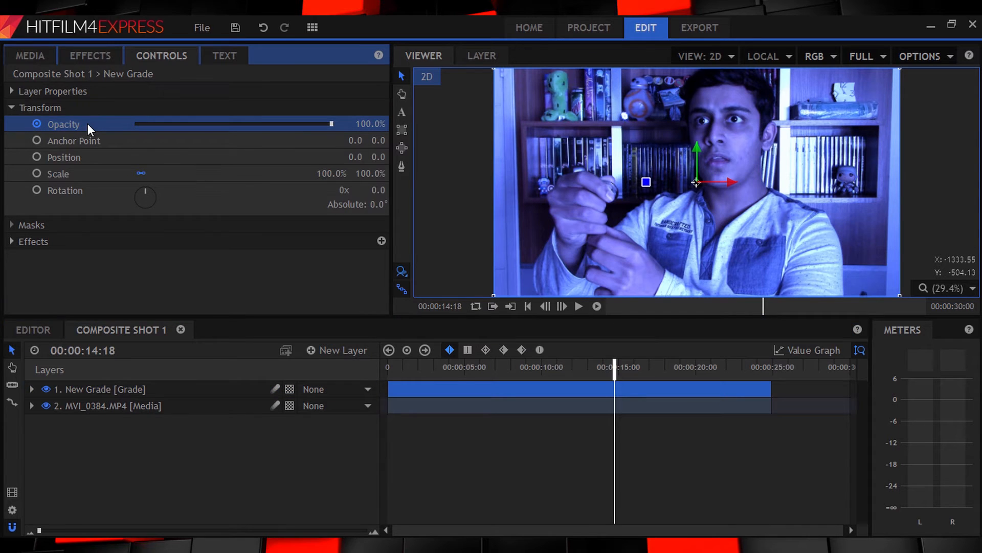
left_click_drag(612, 372, 651, 372)
left_click_drag(373, 129, 286, 129)
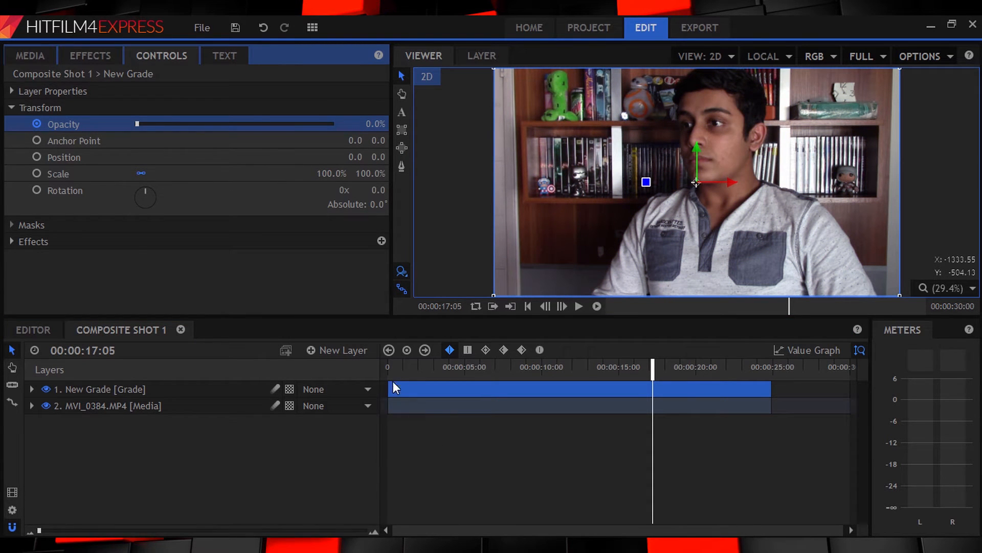
- Return to the start of the composite shot and create a black plane layer named Flares
left_click(391, 372)
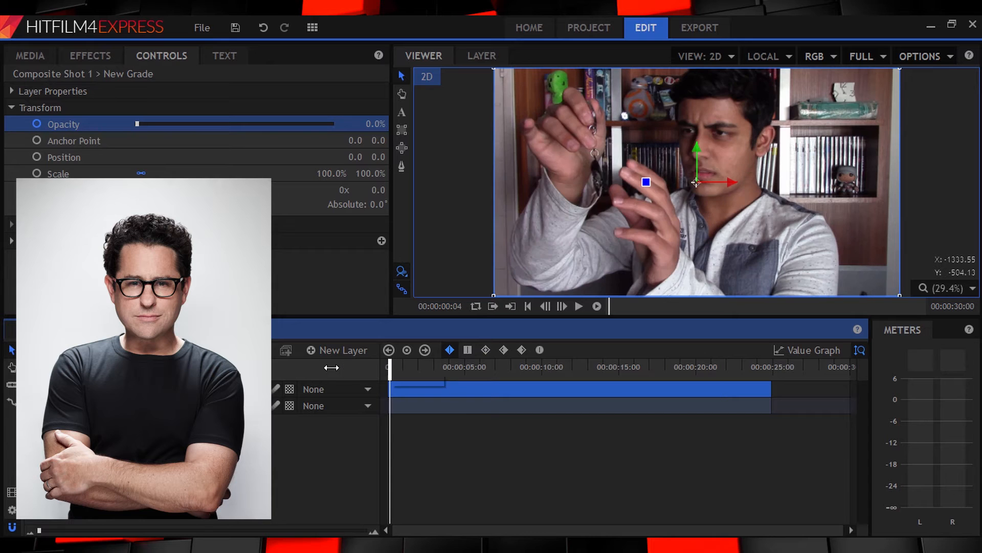
left_click_drag(331, 367, 333, 365)
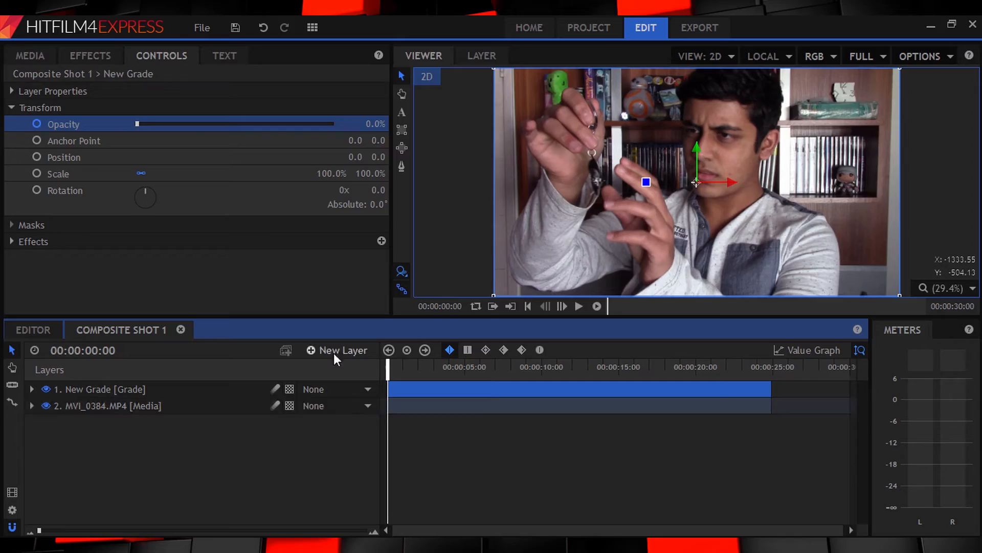
left_click(334, 352)
left_click(335, 353)
type("Plane")
key("Return")
- Change the Flares layer's blend mode to drop out its black and reveal the footage underneath
left_click(90, 55)
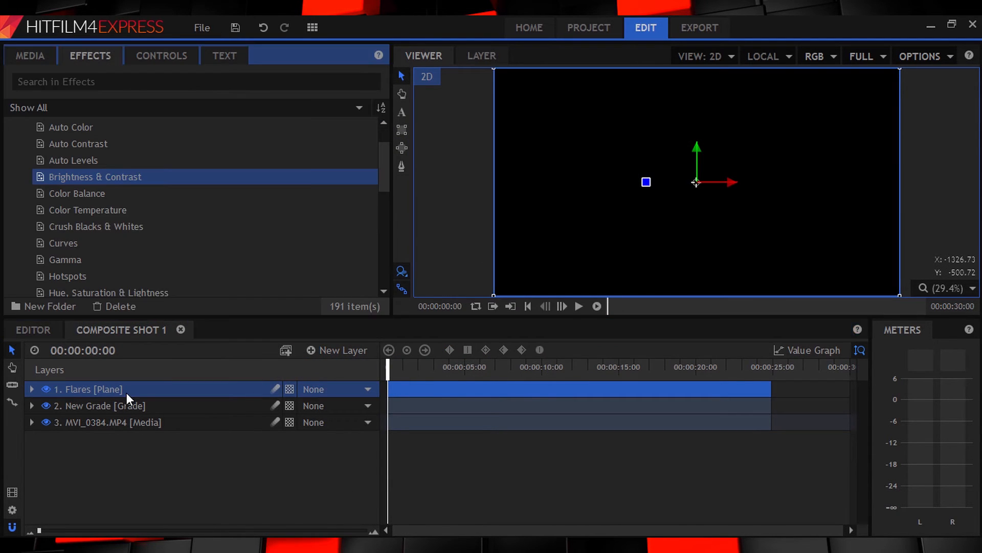
right_click(127, 392)
mouse_move(288, 89)
left_click(327, 102)
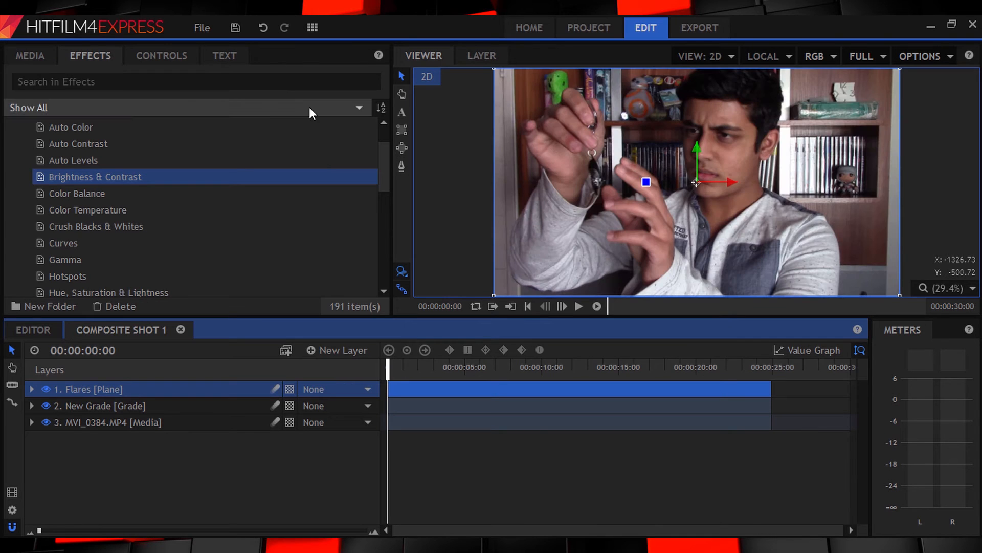
- Find the Light Flares effect by searching for "light" and apply it to the Flares layer
left_click(69, 82)
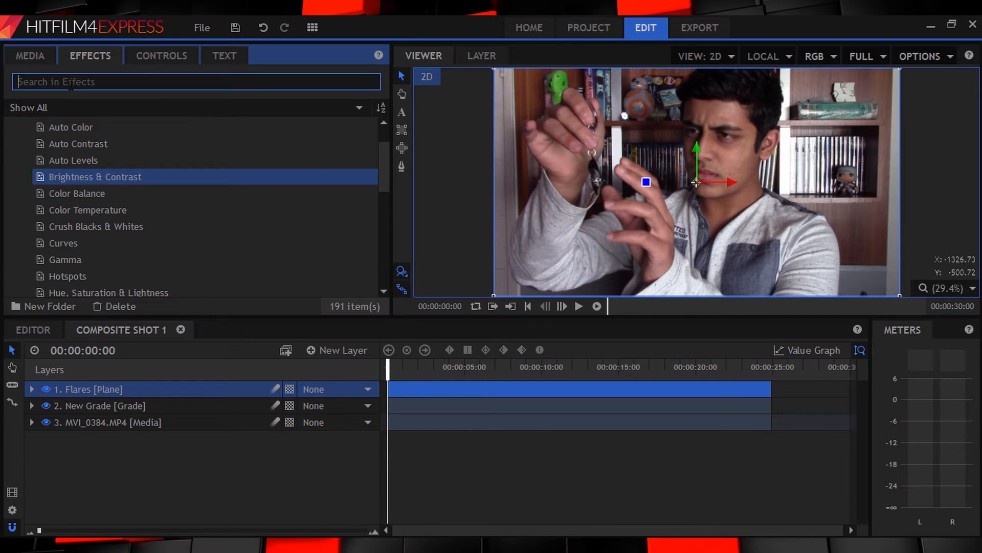
type("light")
left_click_drag(64, 259, 30, 389)
left_click(31, 389)
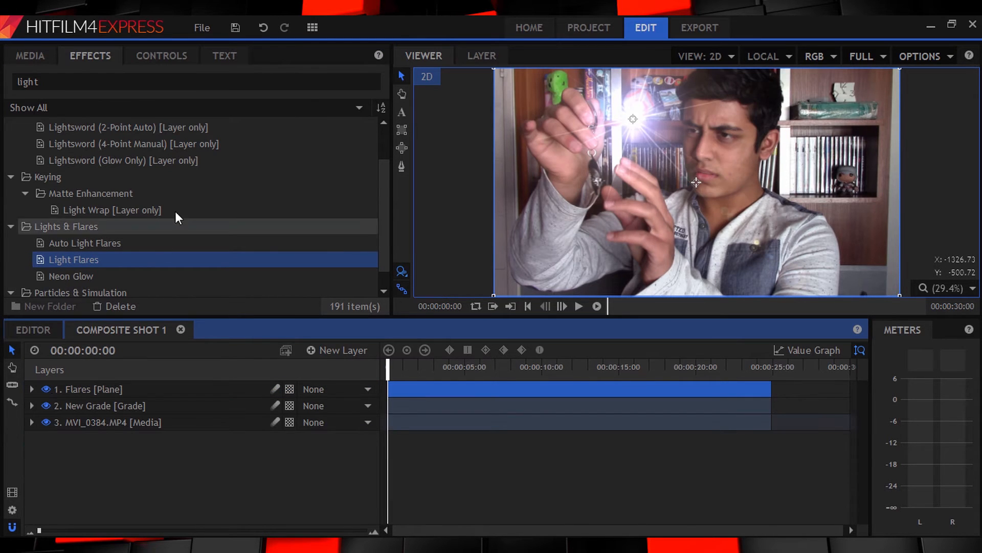
- Set the Flare Type of the Flares layer's Light Flares effect to Digital Stripe
left_click(158, 55)
left_click(26, 140)
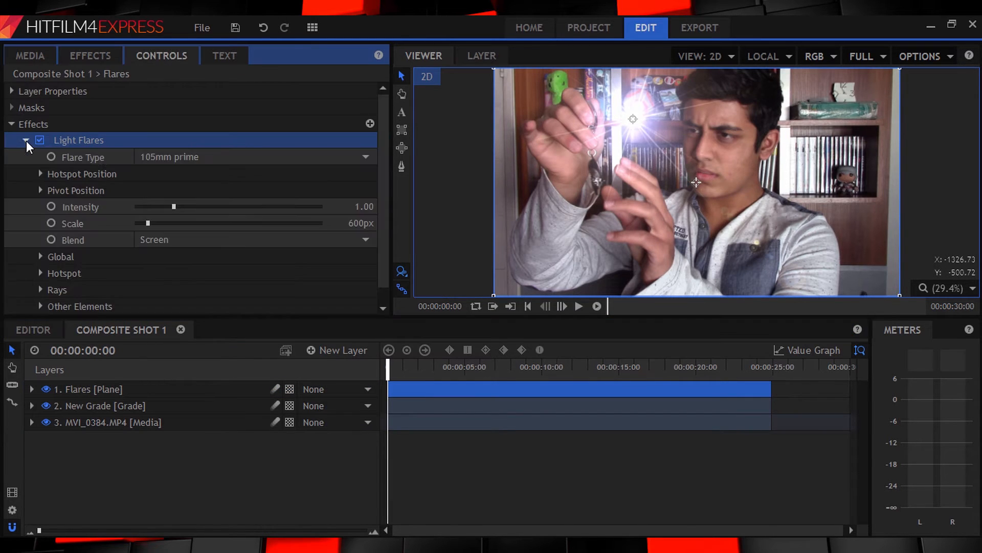
left_click(158, 158)
left_click(194, 401)
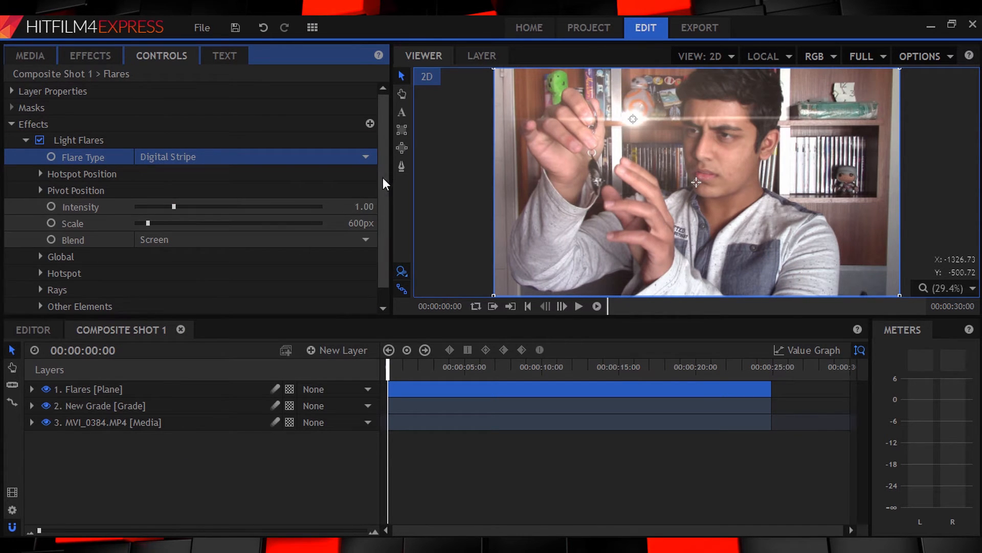
- Set the flare's global saturation to 1.34 and its hue shift to -142°
scroll(383, 177, "down", 1)
left_click(39, 240)
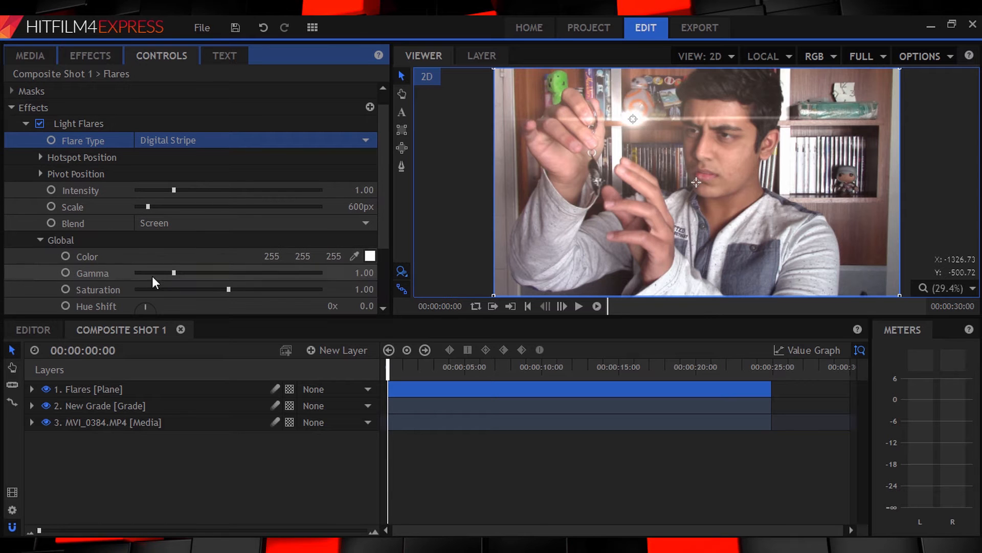
left_click(231, 289)
left_click_drag(231, 289, 260, 287)
scroll(256, 281, "down", 3)
left_click_drag(146, 265, 134, 290)
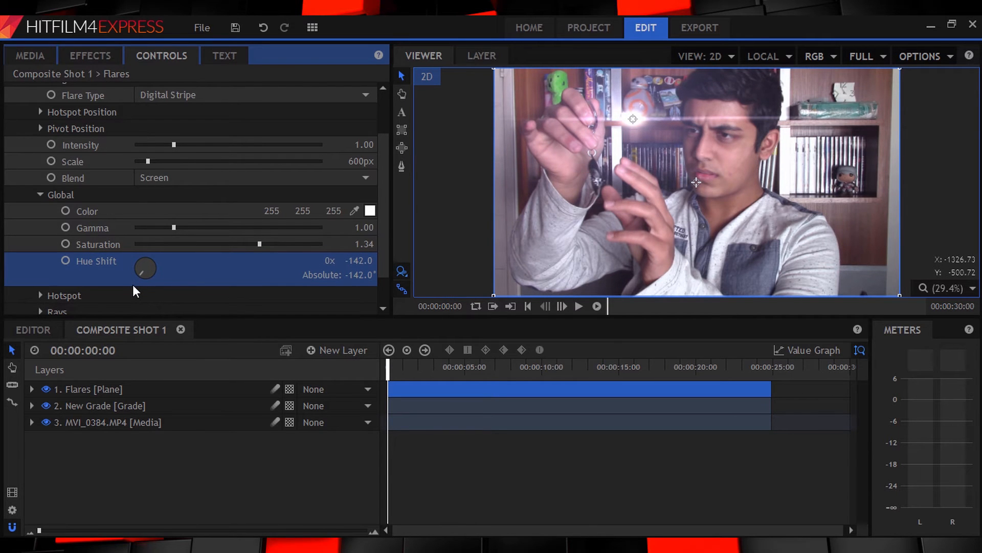
scroll(118, 280, "up", 4)
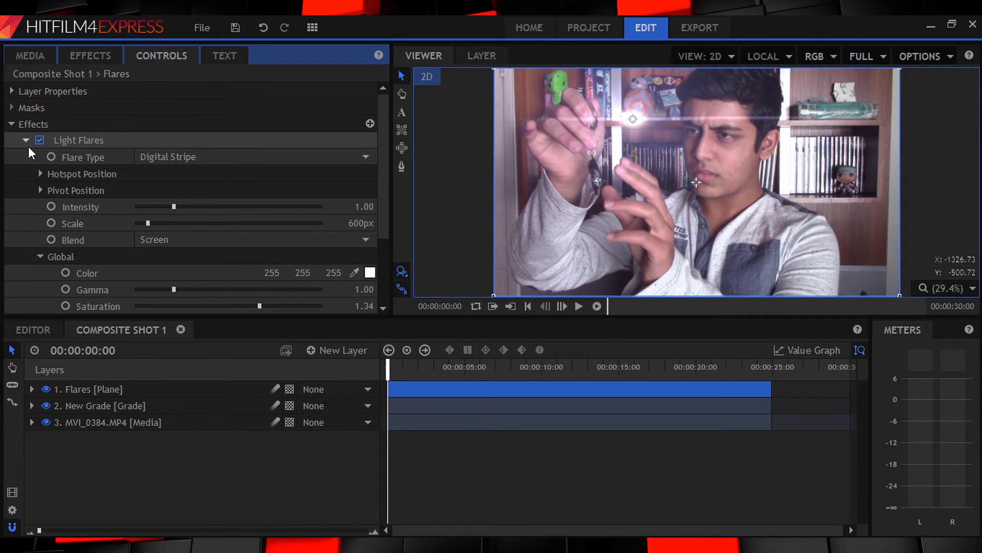
- Place the flare's hotspot on the bright reflection on the upper shelf, temporarily hiding the Flares layer to locate it
left_click(72, 140)
left_click_drag(634, 120, 613, 164)
left_click(45, 389)
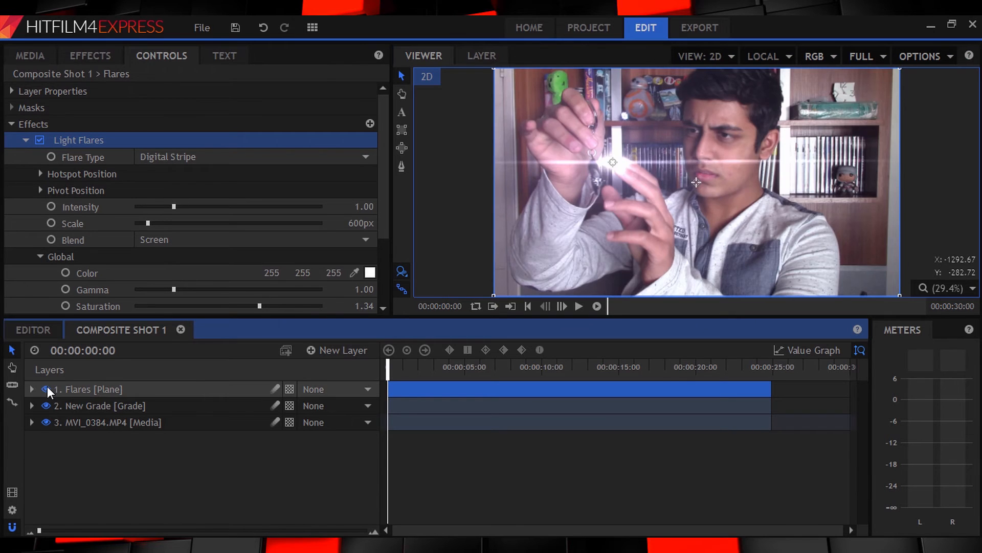
scroll(623, 115, "up", 1)
scroll(623, 116, "up", 4)
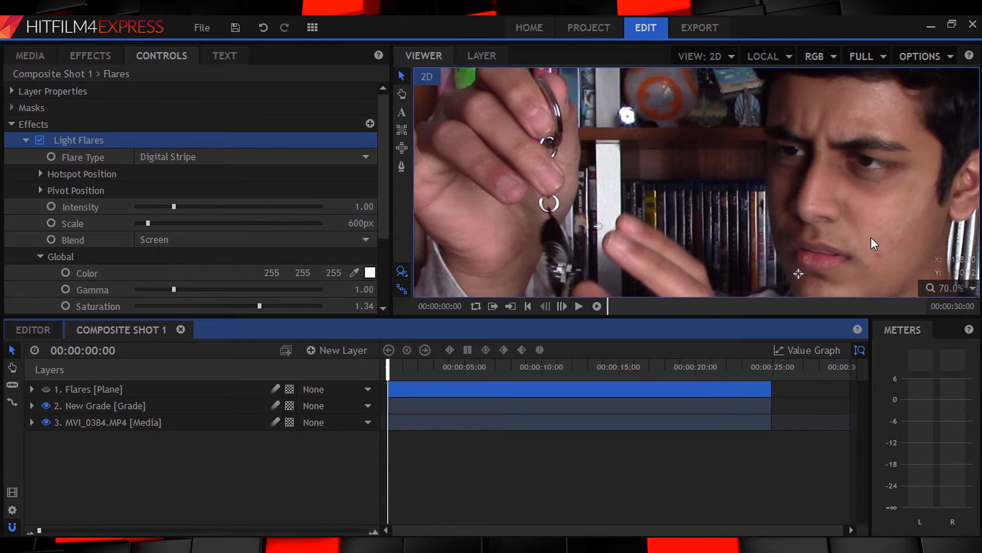
left_click(928, 285)
left_click(935, 457)
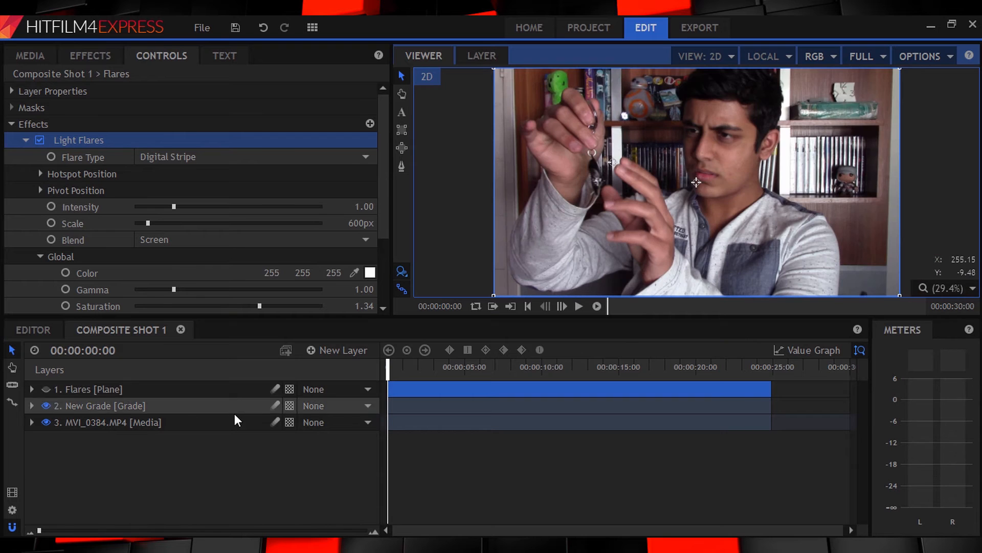
left_click(46, 389)
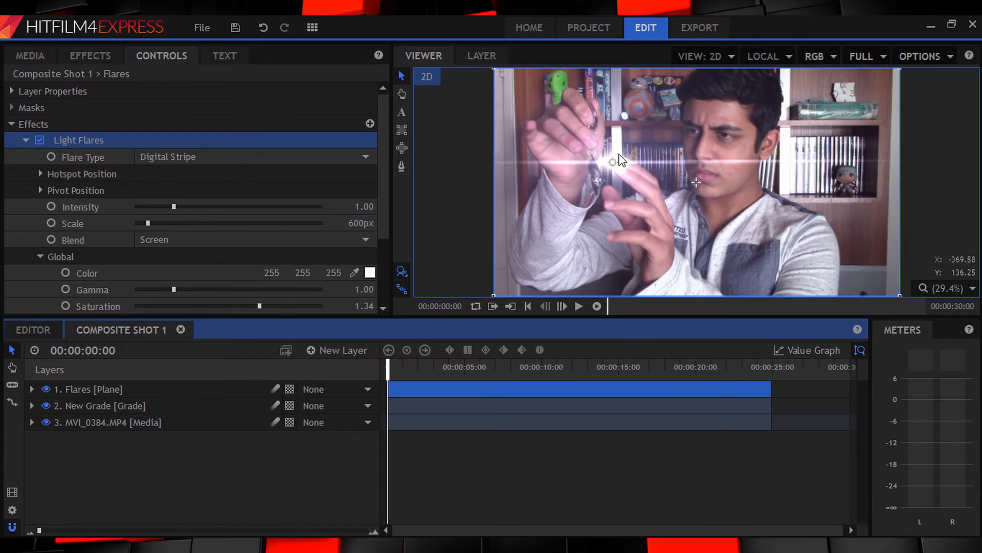
left_click_drag(613, 162, 622, 113)
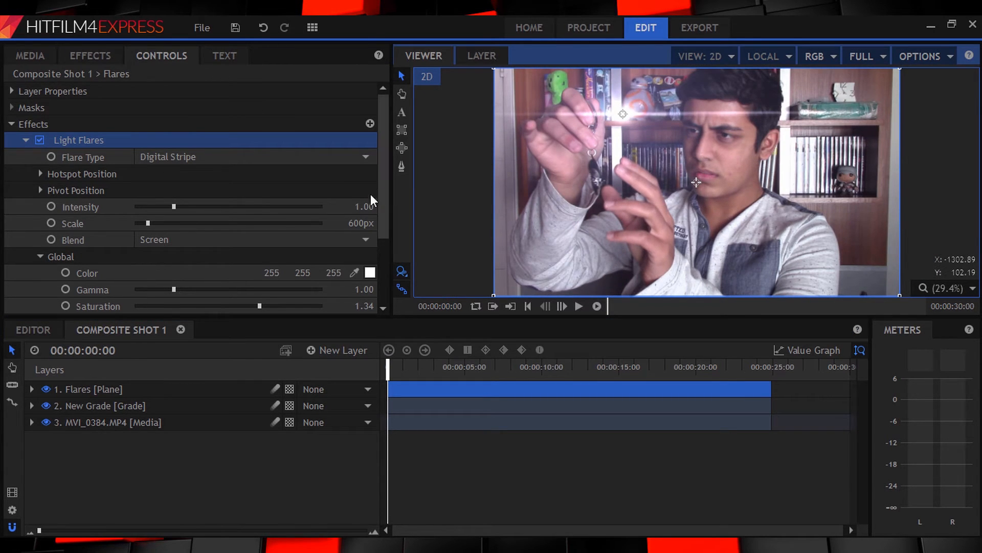
- Set the flare's scale to 577 px and intensity to 0.57, then refine its hotspot and shift its pivot beside the man's shoulder
mouse_move(361, 224)
left_mouse_down()
mouse_move(350, 223)
mouse_move(357, 206)
left_mouse_up()
scroll(650, 116, "up", 3)
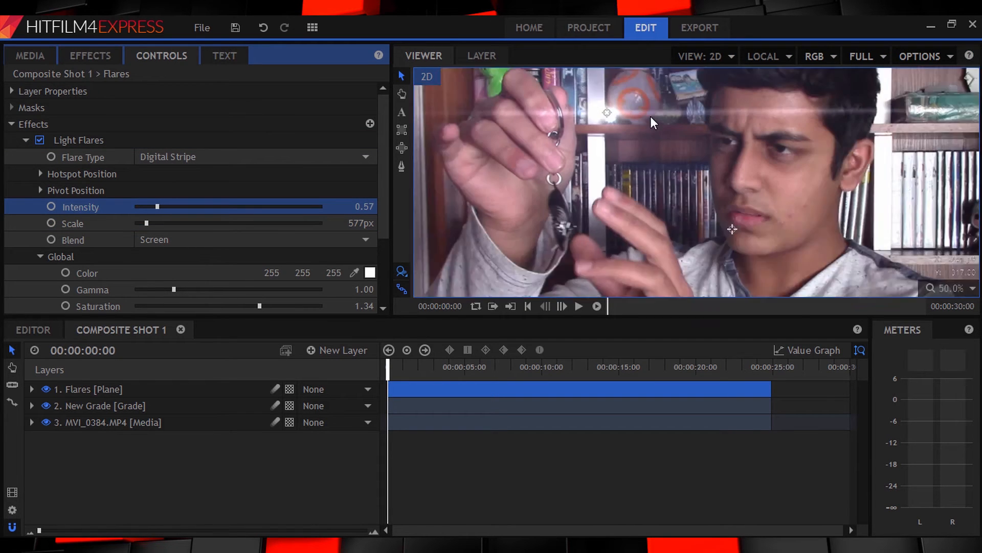
left_click_drag(596, 114, 597, 118)
scroll(622, 143, "down", 4)
left_click(953, 289)
left_click(931, 456)
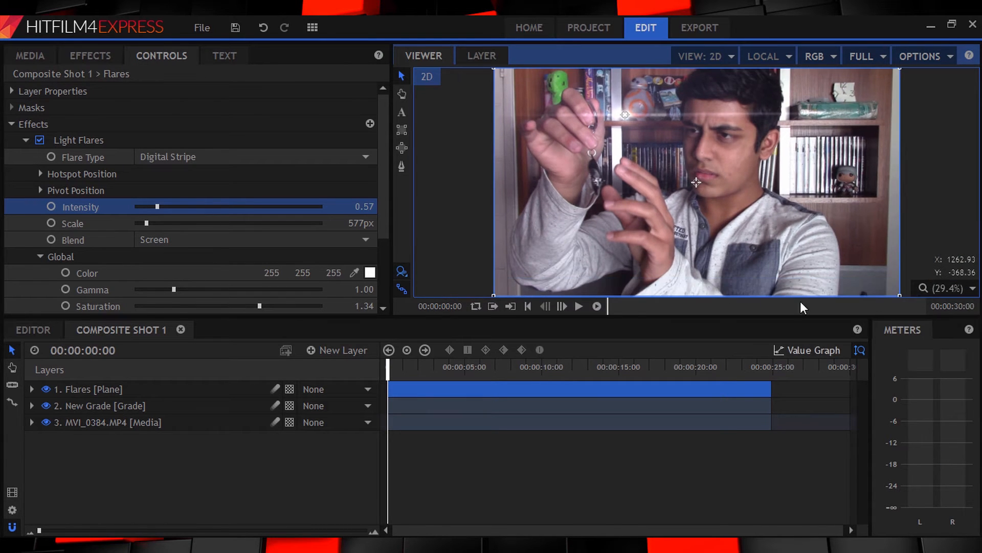
left_click_drag(701, 189, 771, 184)
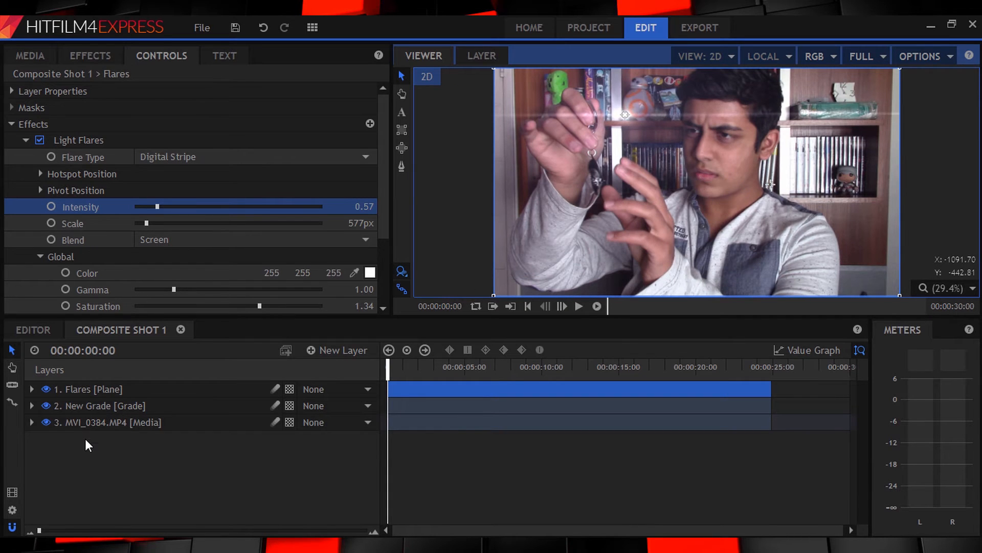
- Duplicate the Light Flares effect, placing the copy's hotspot on the books at right and its pivot just beyond the frame's right edge
left_click(84, 139)
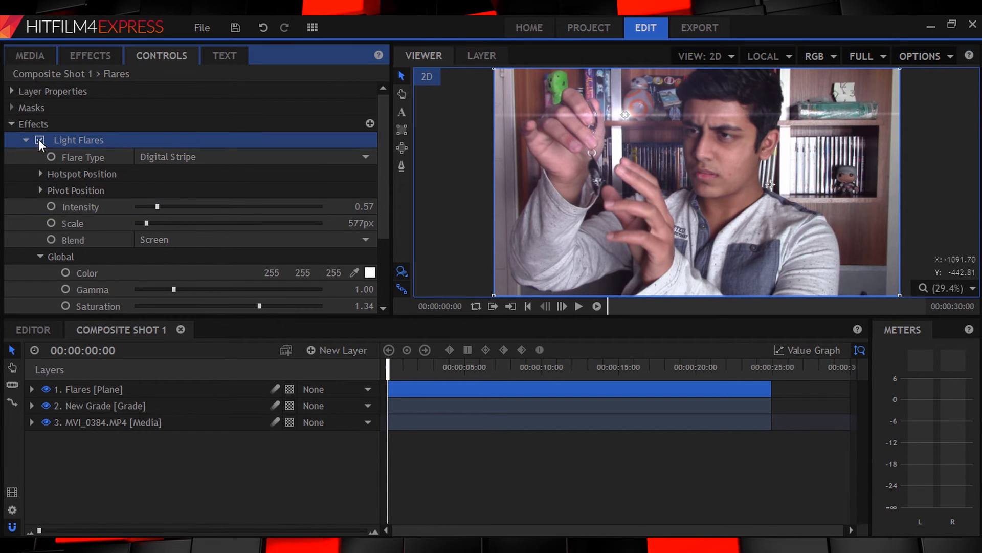
key("ctrl+d")
left_click_drag(637, 118, 807, 167)
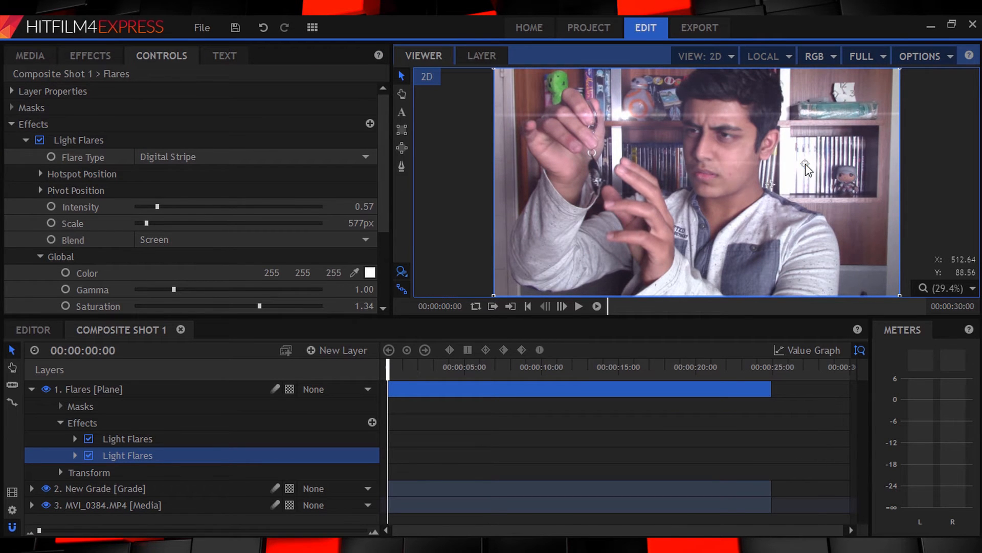
scroll(634, 207, "down", 1)
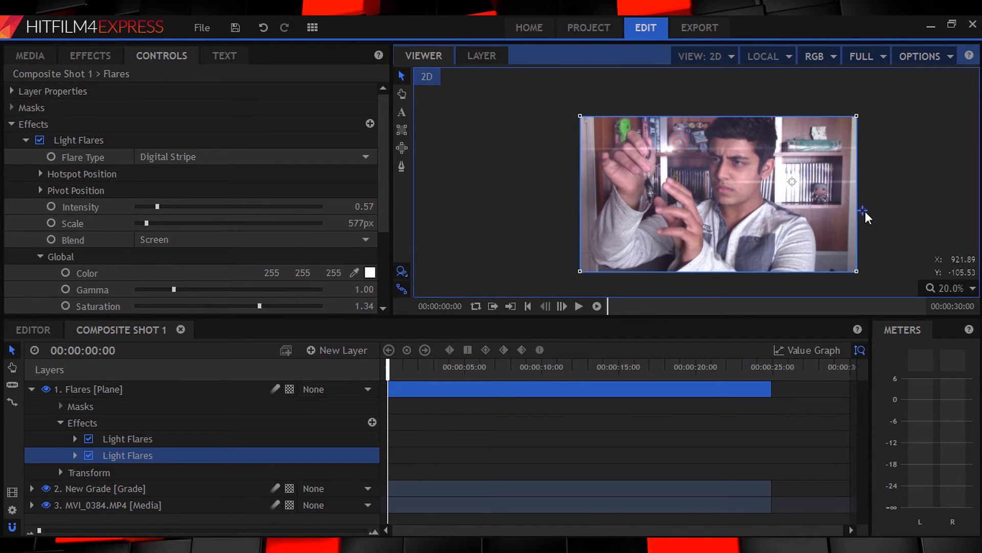
- Set the intensity of the first Light Flares effect to 0.7 and expand the second effect's settings
left_click_drag(364, 207, 371, 207)
left_click(950, 288)
left_click(927, 457)
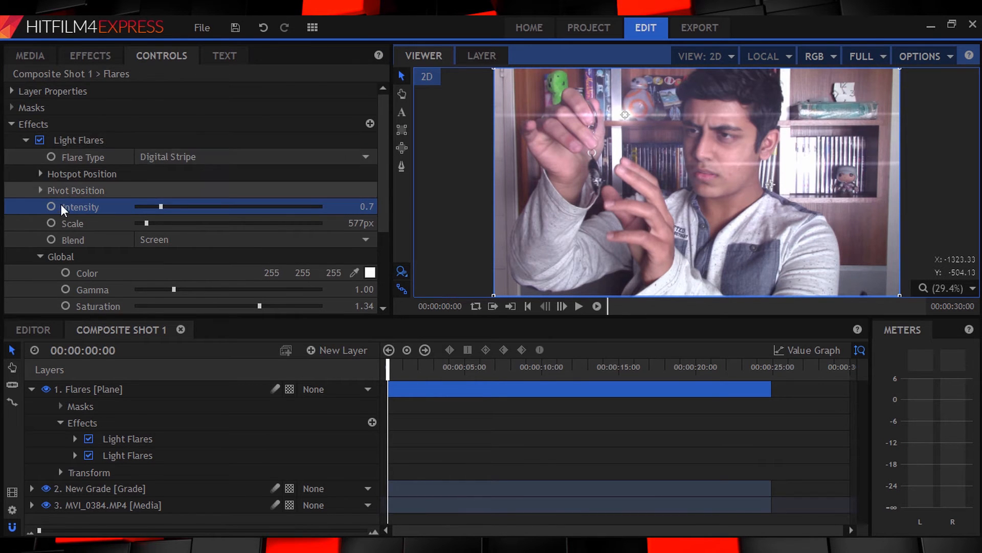
scroll(61, 204, "down", 3)
left_click(25, 286)
scroll(51, 279, "up", 3)
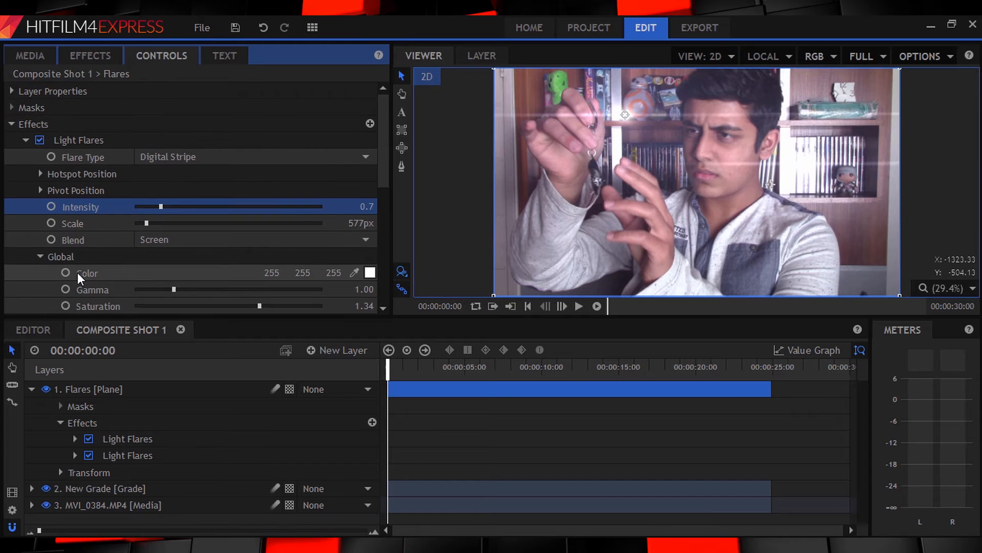
- Reveal the New Grade layer's opacity keyframes and go to the first one at 00:00:02:01
left_click(29, 389)
left_click(31, 406)
left_click(61, 422)
left_click(420, 437)
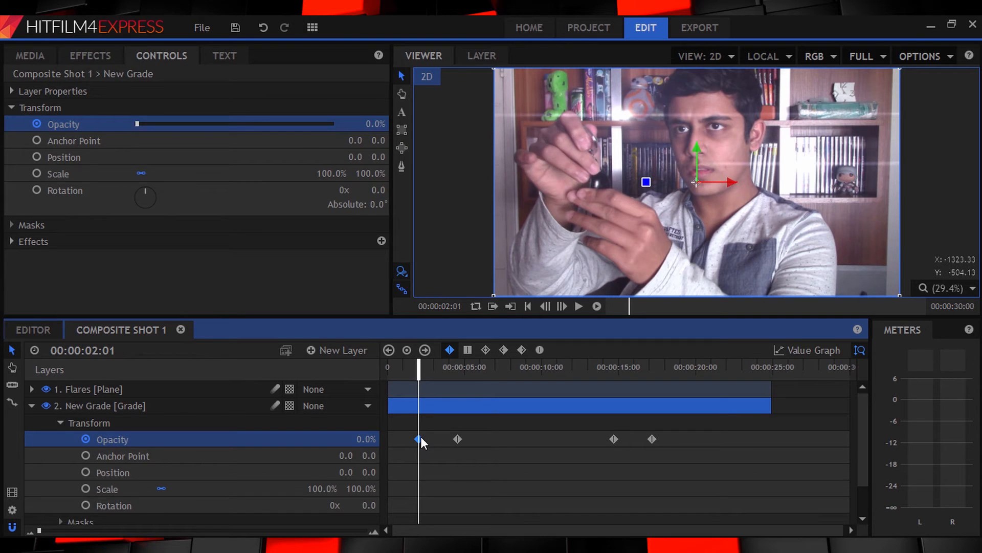
- Enable intensity keyframing for both Light Flares effects on the Flares layer at 00:00:02:01
left_click(94, 389)
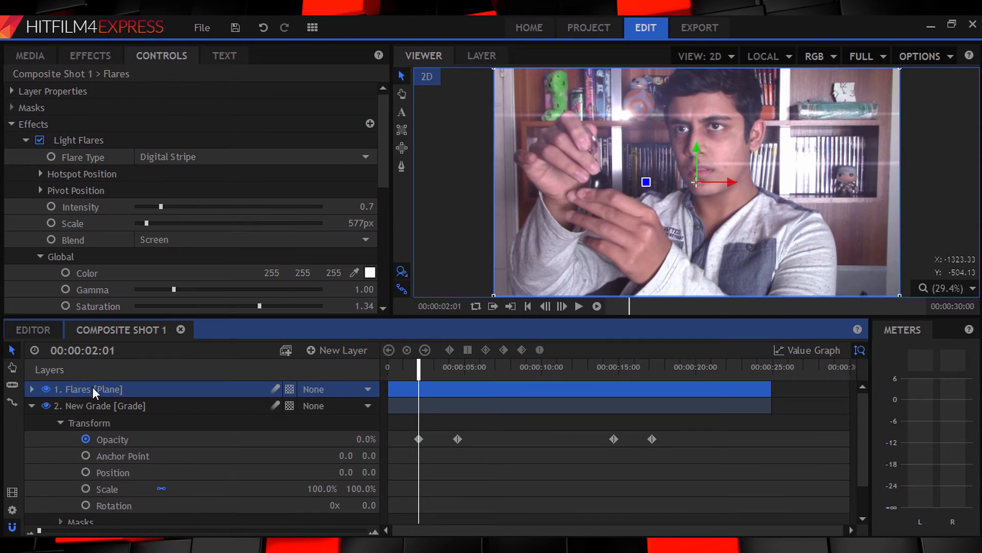
left_click(51, 205)
scroll(51, 205, "down", 5)
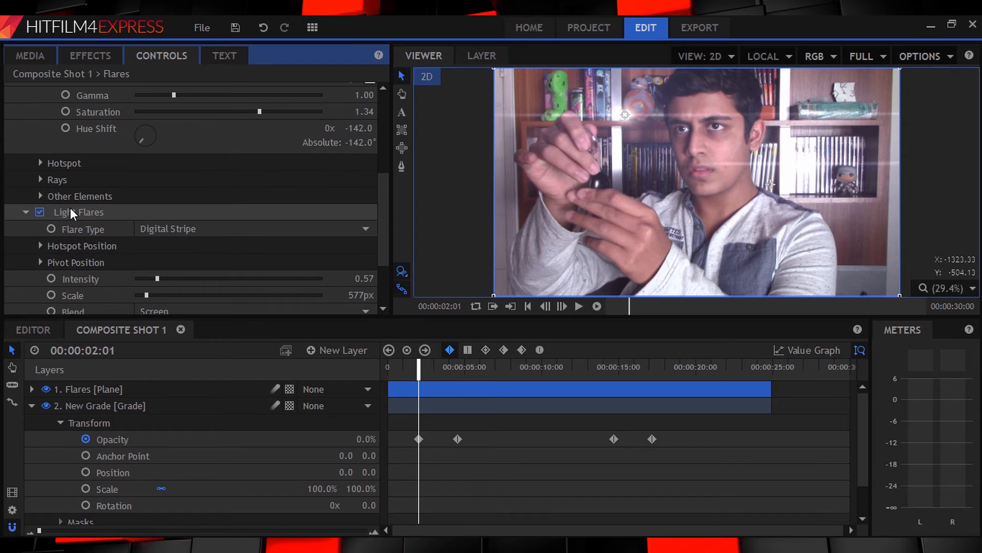
scroll(182, 253, "up", 3)
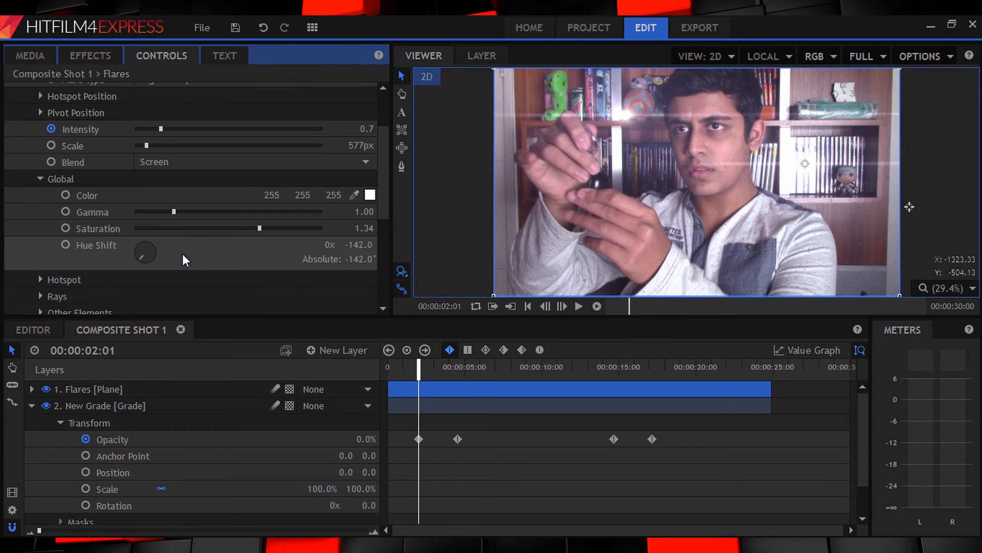
scroll(182, 254, "up", 3)
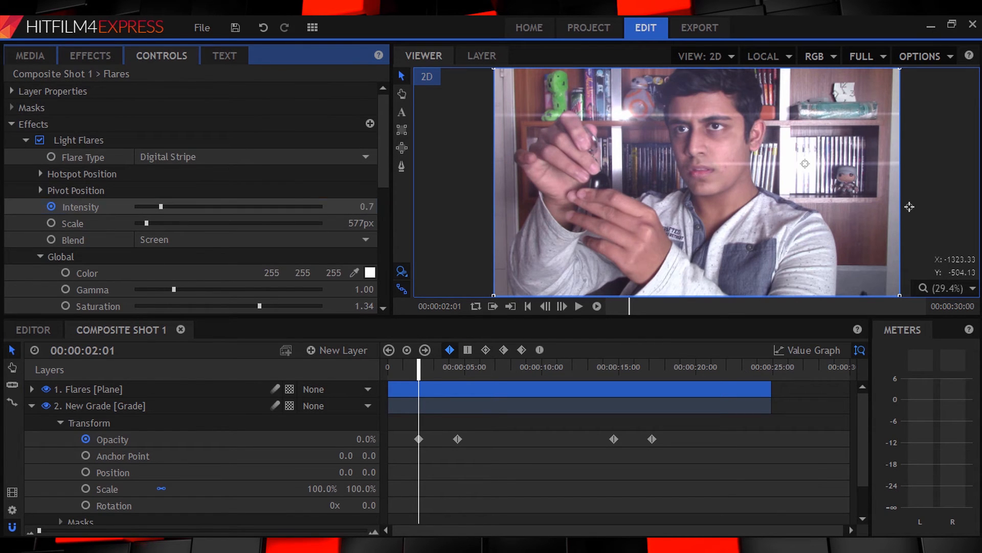
- Set the intensity of both Light Flares effects to 0.00 at 00:00:02:01
left_click_drag(367, 207, 331, 207)
scroll(369, 205, "down", 5)
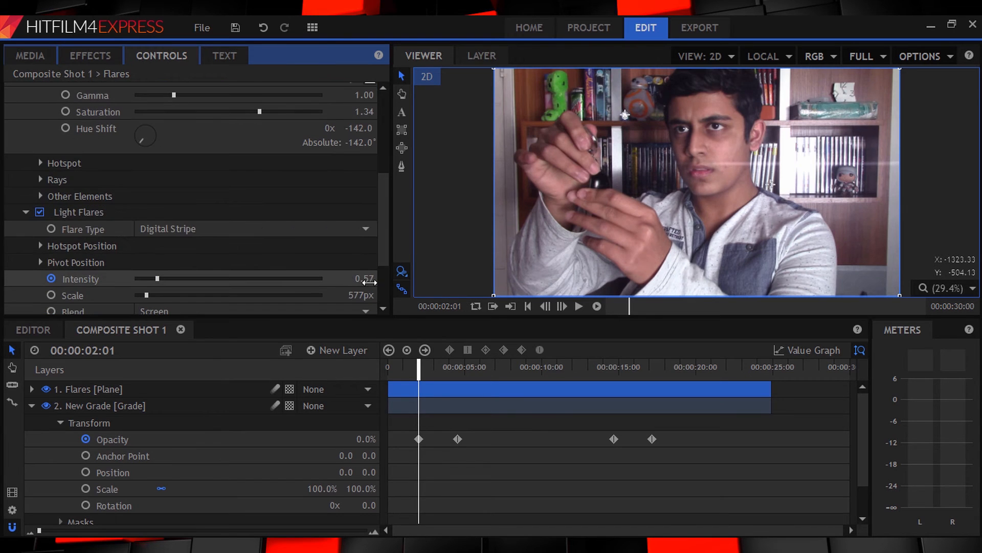
left_click_drag(771, 184, 909, 207)
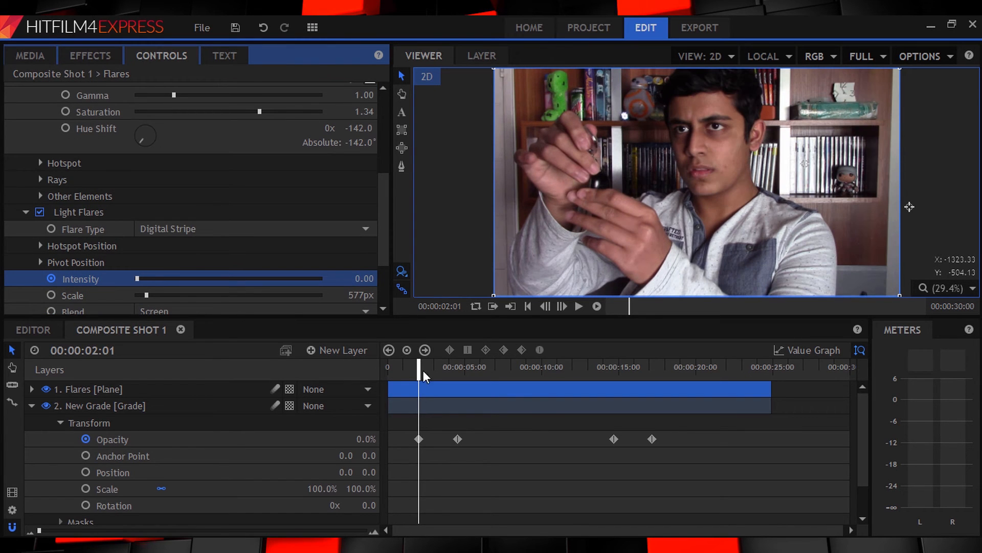
- At the New Grade layer's second opacity keyframe, 00:00:04:15, set the Flares layer's first Light Flares intensity to 0.85 and the second to 0.34
left_click(457, 438)
double_click(456, 438)
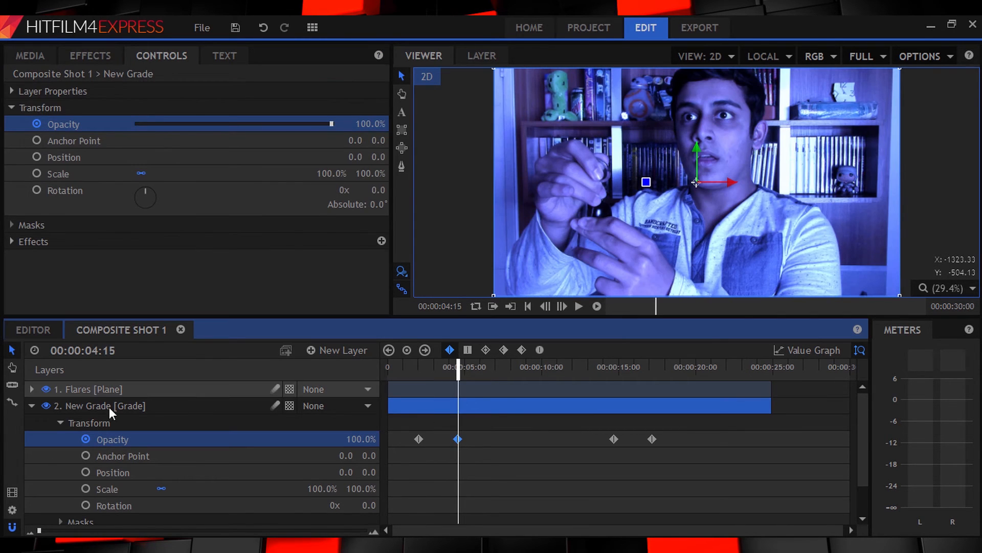
left_click(85, 390)
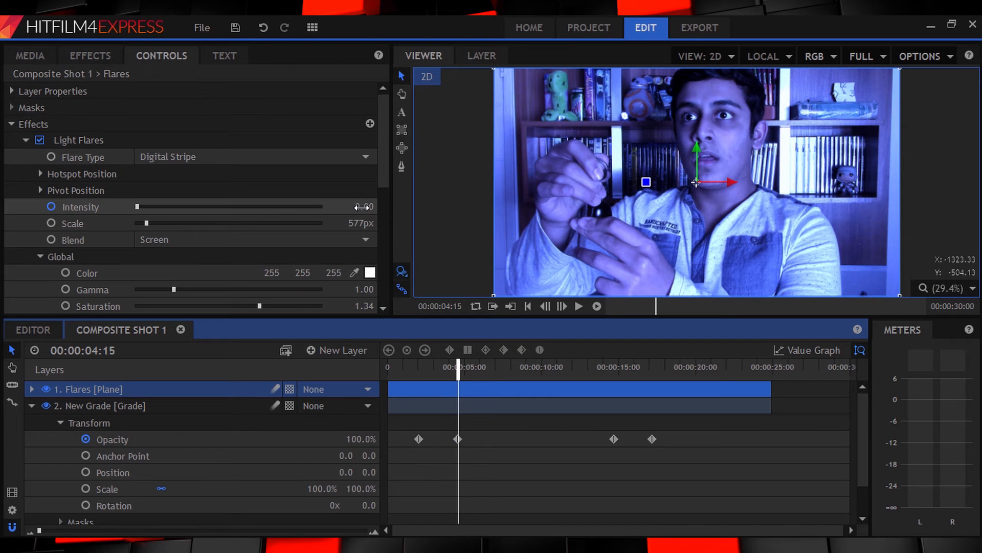
mouse_move(362, 207)
left_mouse_down()
mouse_move(397, 207)
mouse_move(363, 207)
left_mouse_up()
scroll(363, 210, "down", 5)
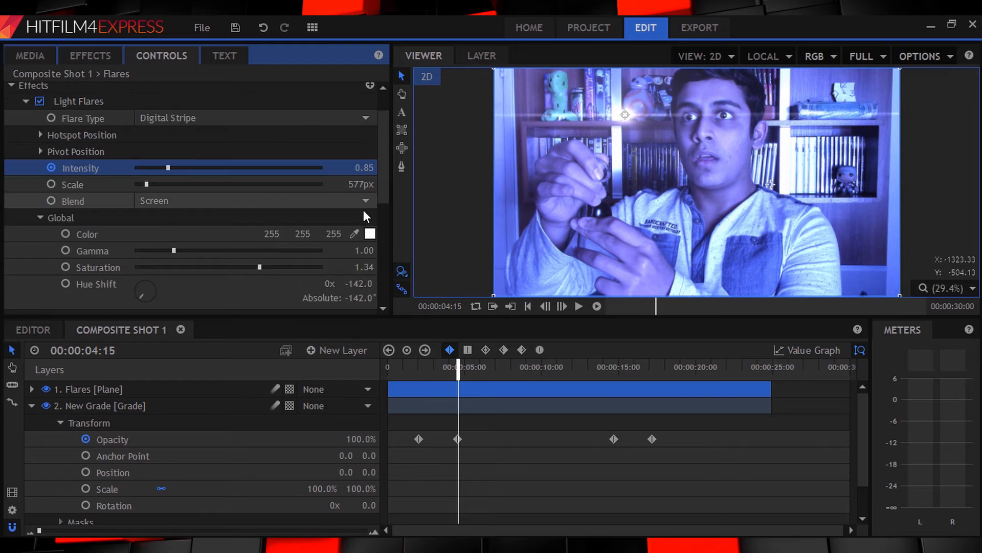
left_click_drag(369, 275, 384, 274)
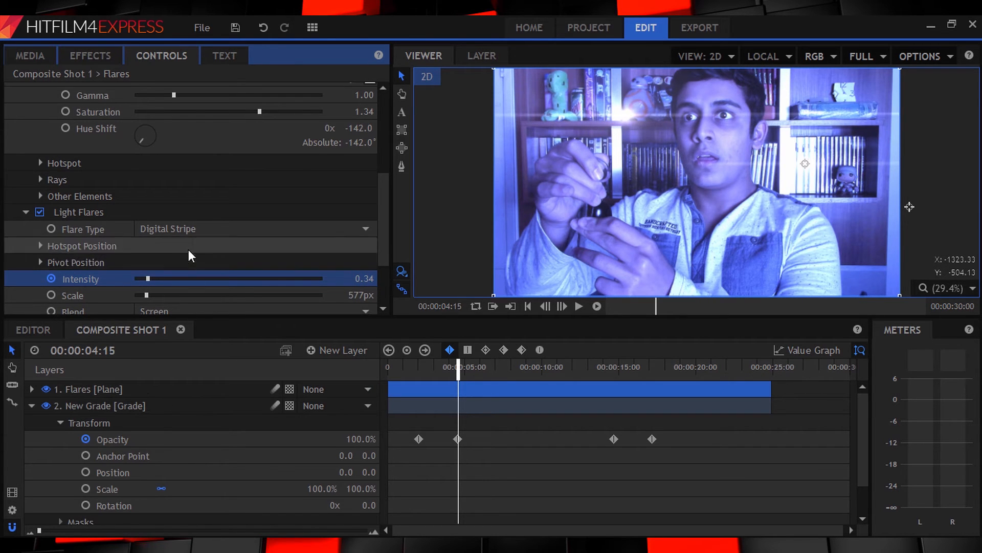
- Add intensity keyframes to both Light Flares effects on the Flares layer at 00:00:14:18, keeping their current values
scroll(188, 250, "up", 3)
left_click(613, 439)
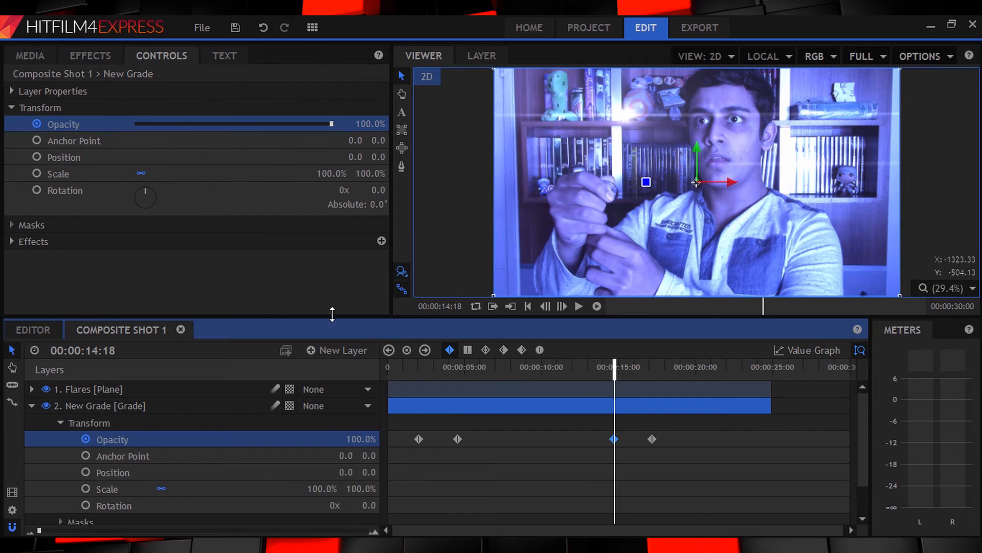
left_click(99, 393)
left_click(76, 205)
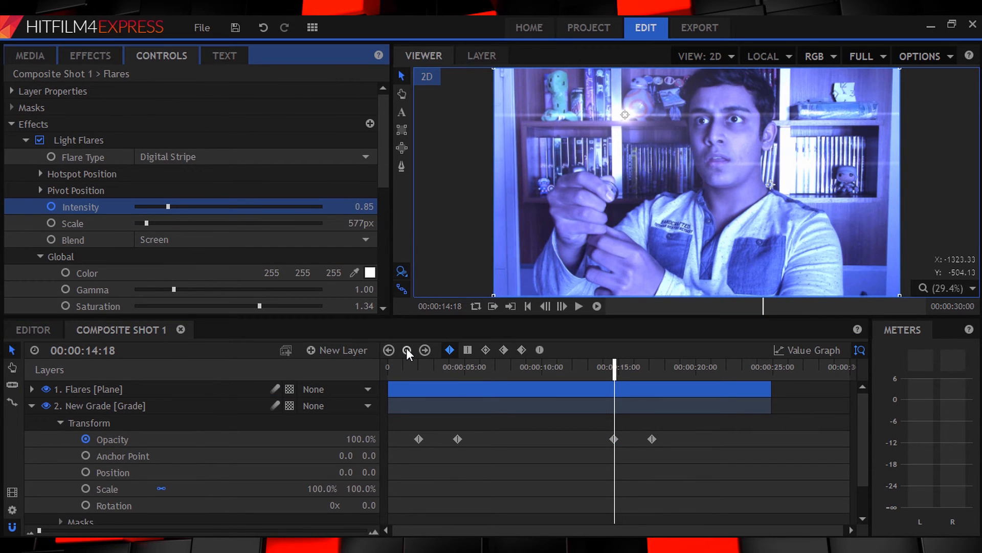
scroll(195, 250, "down", 4)
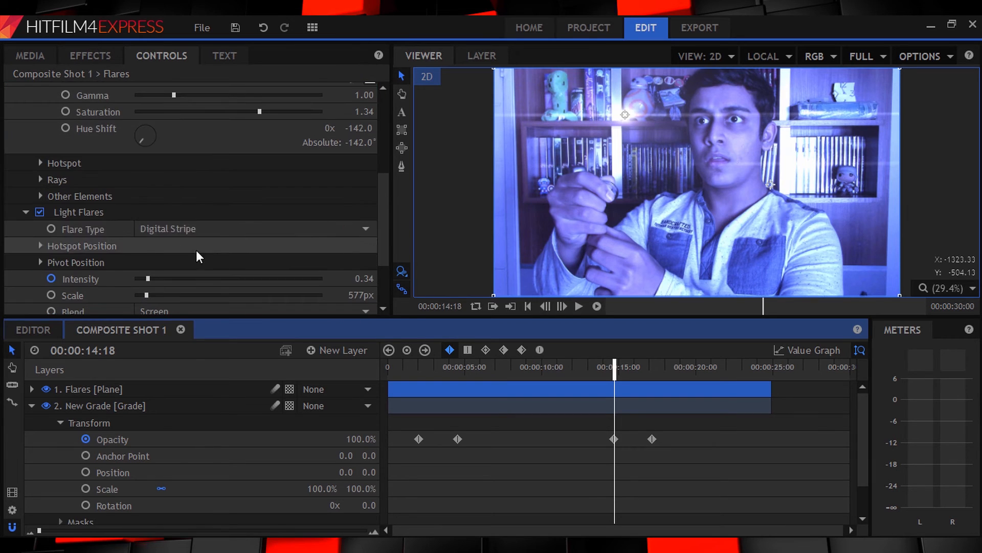
left_click(408, 349)
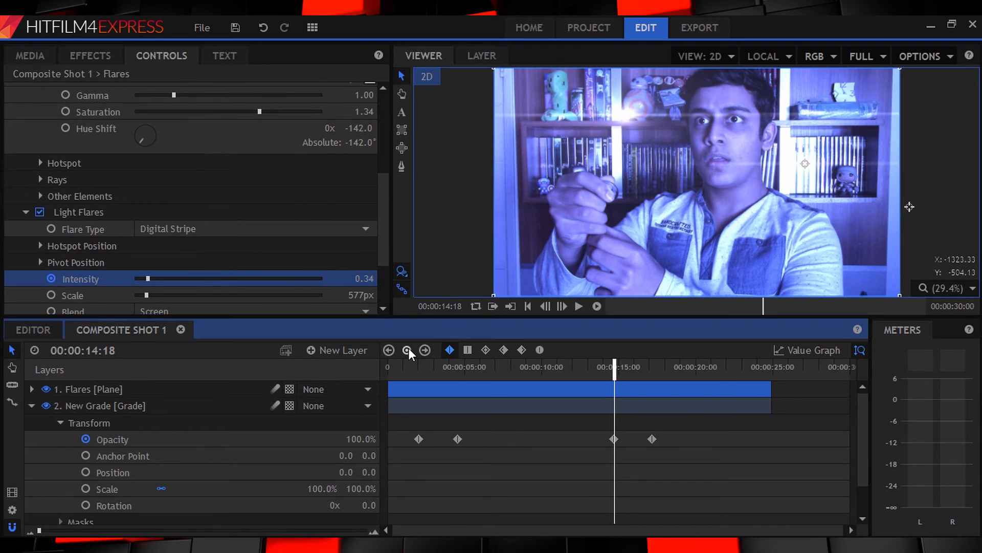
- Set the intensity of both Light Flares effects to 0.00 at 00:00:17:05, then collapse the Flares layer's settings
left_click(652, 439)
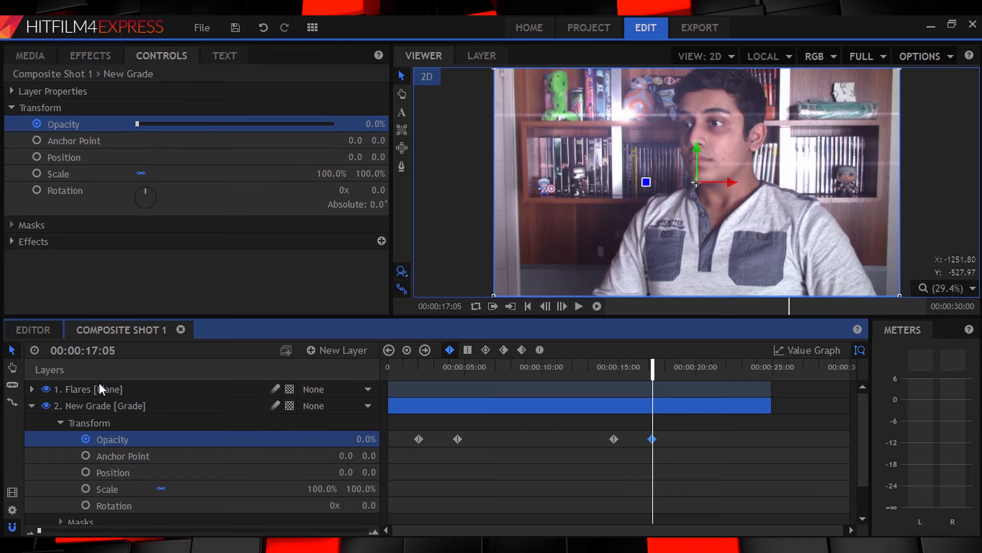
left_click(31, 389)
left_click(98, 384)
left_click_drag(360, 207, 317, 207)
scroll(366, 208, "down", 4)
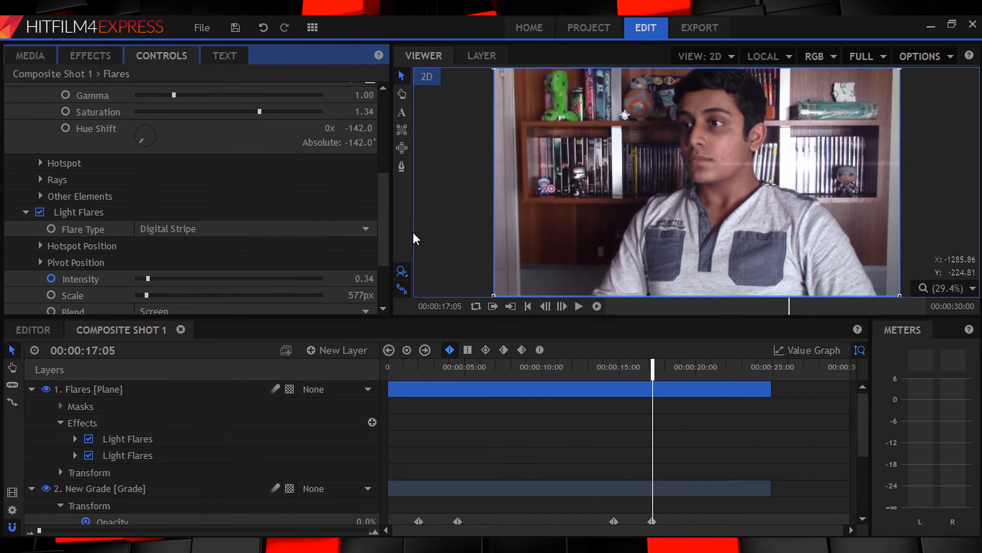
left_click_drag(362, 279, 327, 279)
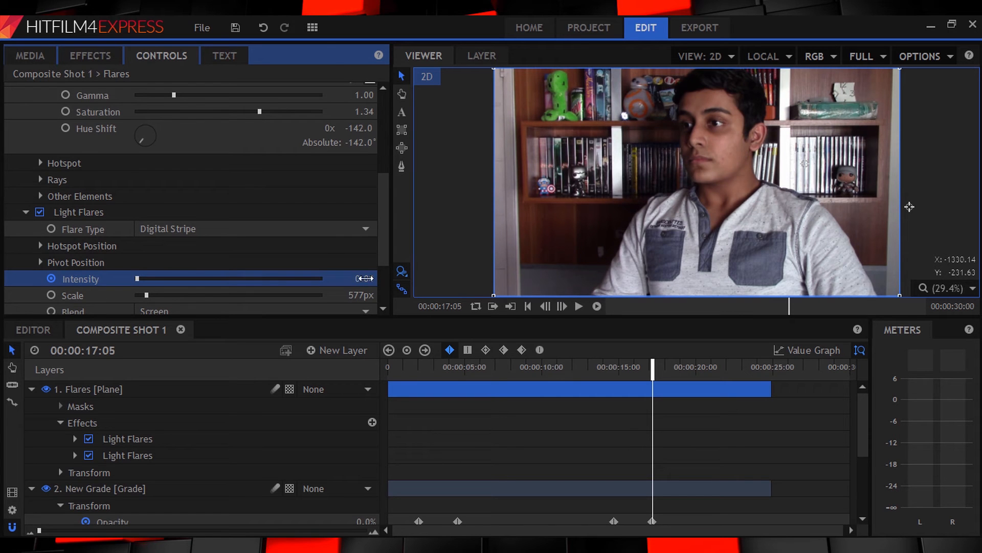
scroll(202, 278, "up", 4)
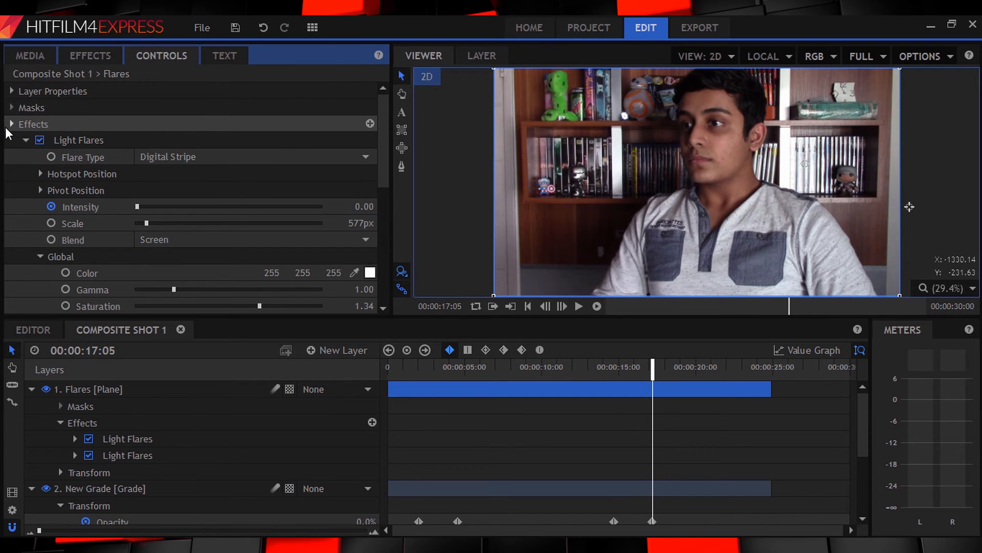
left_click(11, 124)
left_click(31, 389)
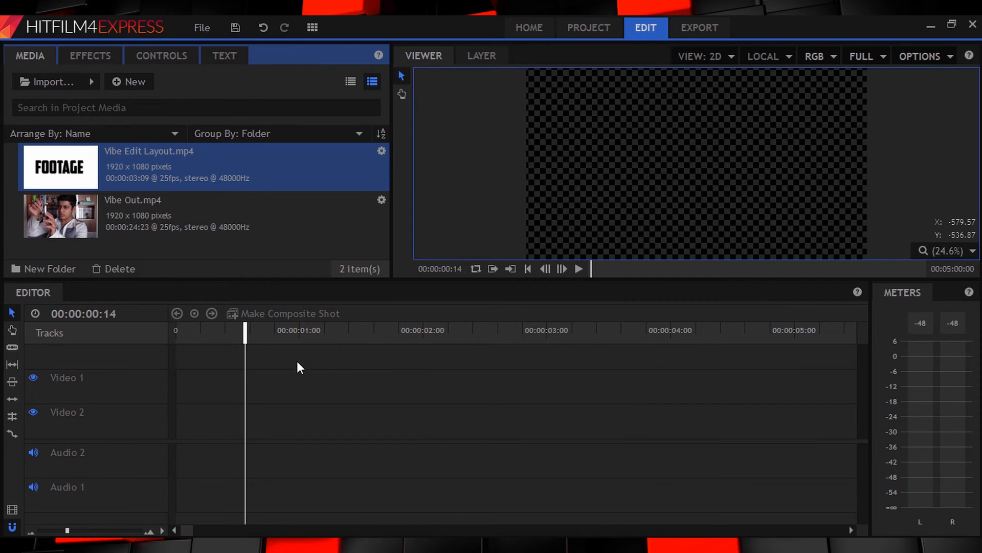
- Place Vibe Out.mp4 on Video 2 and Vibe Edit Layout.mp4 on Video 1, both starting at 00:00:00:00
left_click_drag(179, 336, 170, 335)
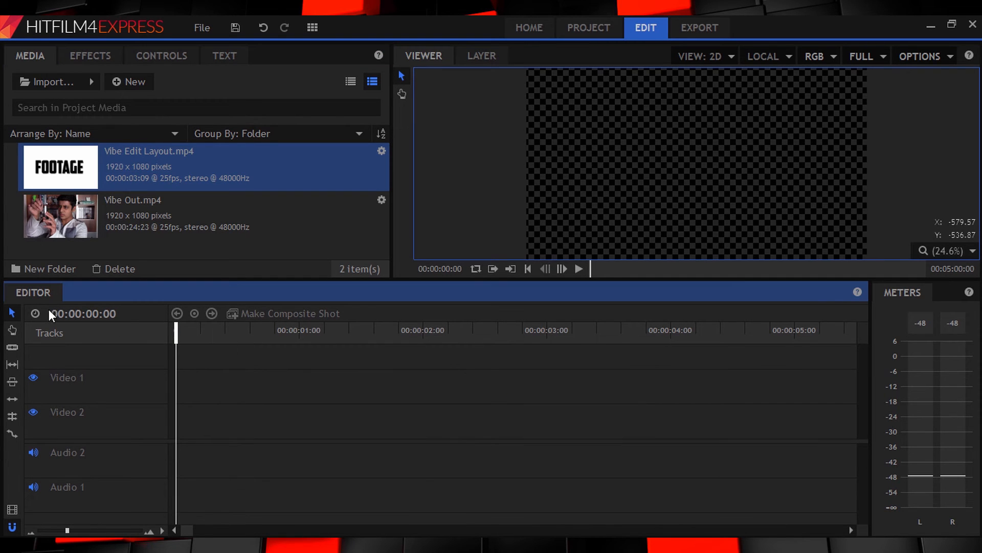
left_click_drag(29, 228, 177, 417)
left_click(44, 150)
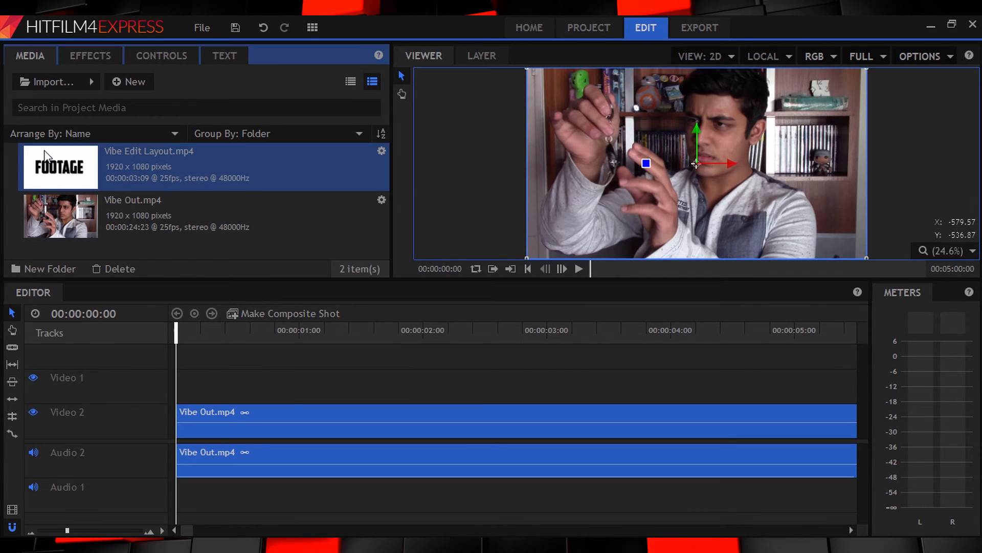
left_click_drag(76, 177, 173, 384)
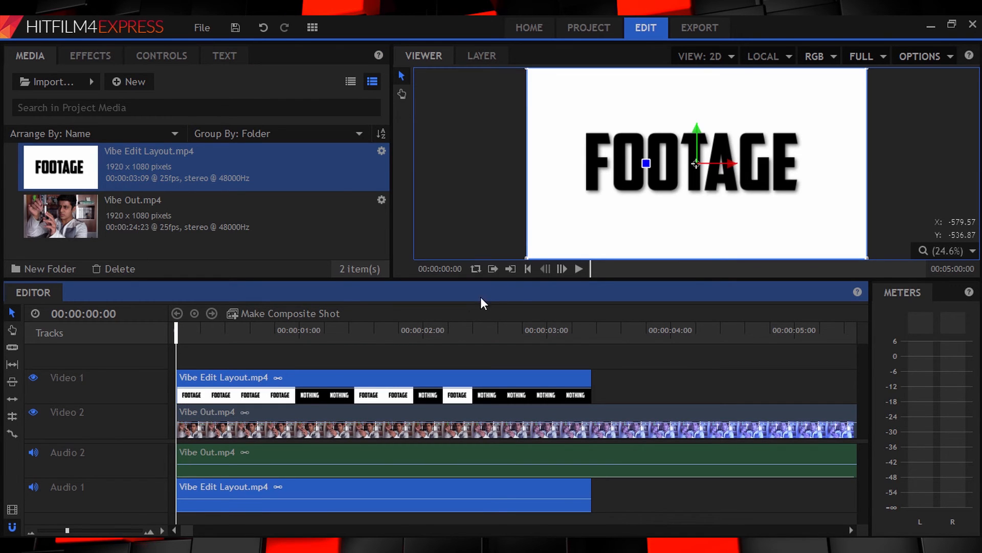
- Slice Vibe Out.mp4 at 00:00:00:14, where the layout clip changes from FOOTAGE to NOTHING
left_click(562, 269)
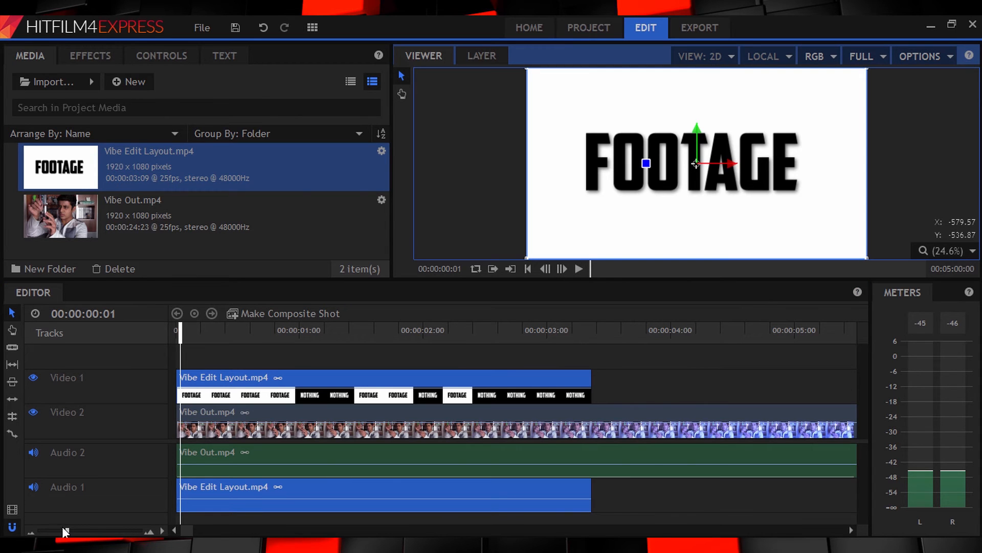
left_click_drag(68, 531, 100, 531)
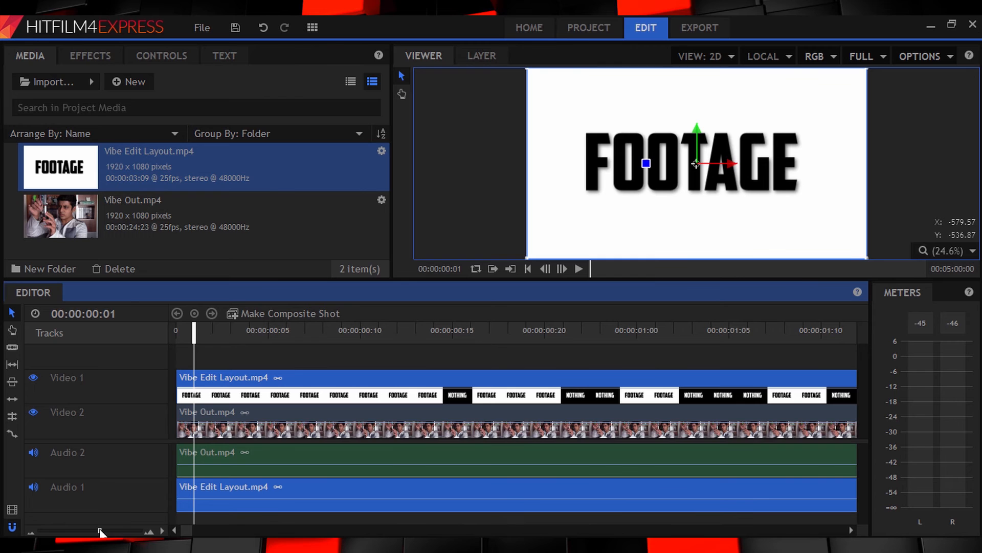
left_click(565, 265)
left_click(565, 265)
left_click(564, 266)
left_click(564, 265)
left_click(565, 265)
left_click(565, 265)
left_click(565, 265)
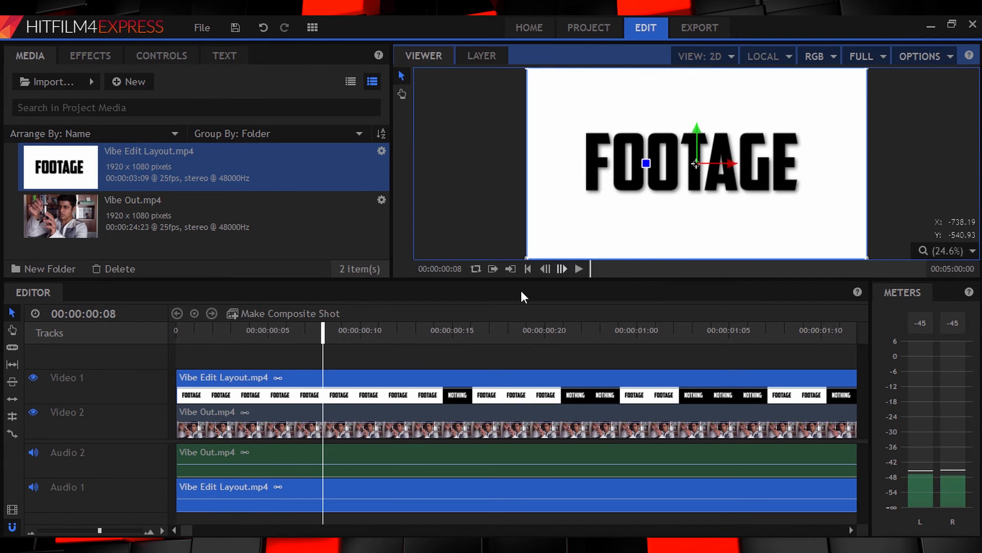
left_click(440, 331)
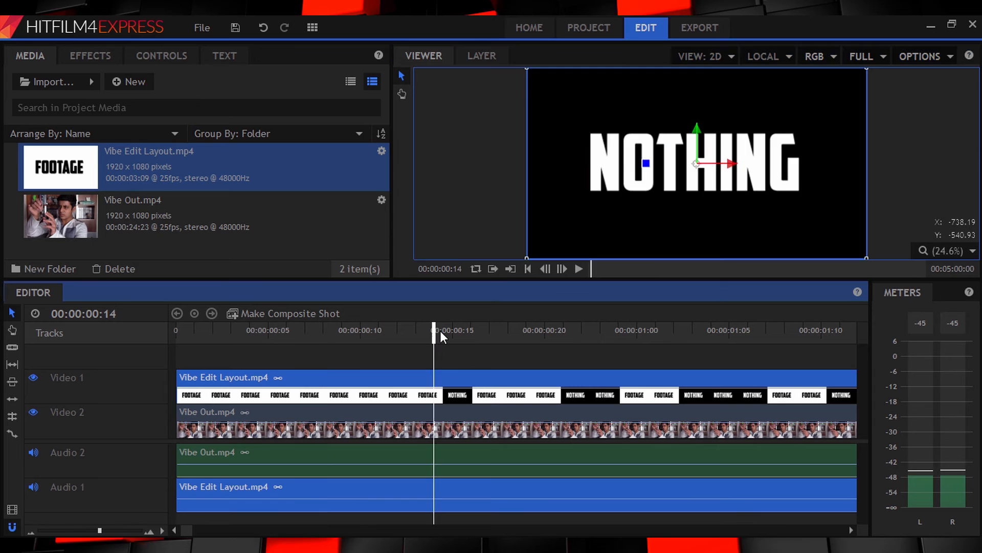
left_click(545, 269)
left_click(562, 268)
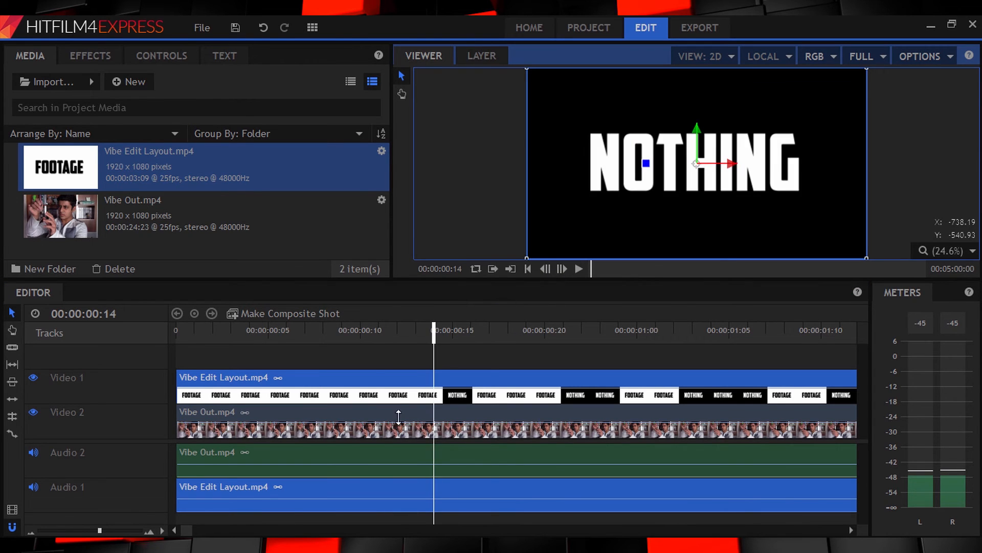
left_click(11, 347)
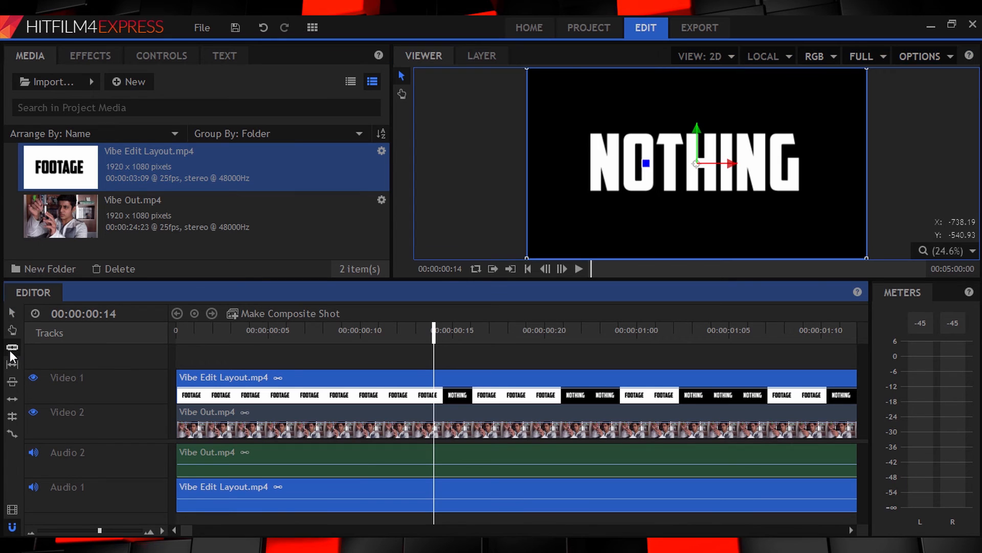
left_click(434, 412)
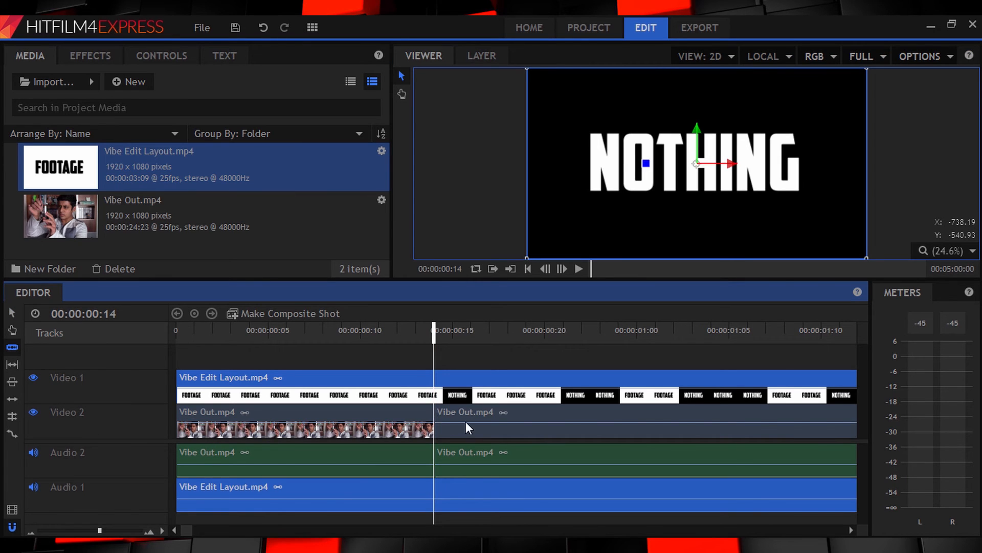
left_click(11, 312)
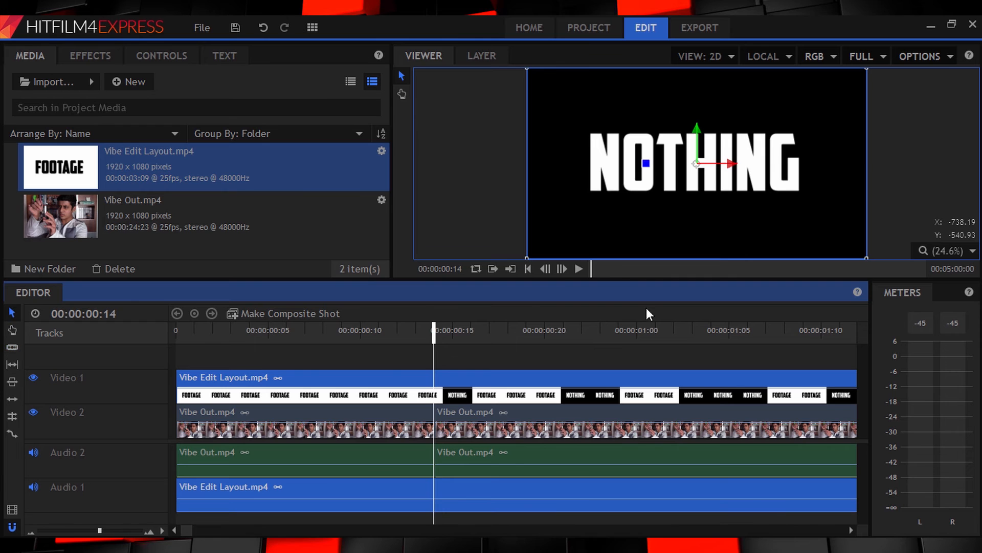
- Slice Vibe Out.mp4 at 00:00:00:16 and delete the section between 00:00:00:14 and 00:00:00:16
left_click(561, 269)
left_click(561, 269)
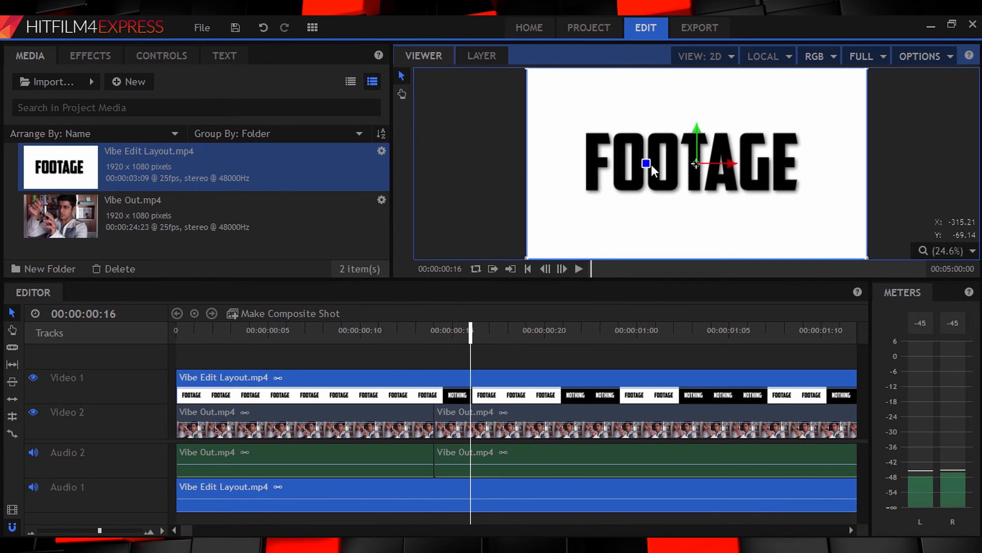
left_click(11, 347)
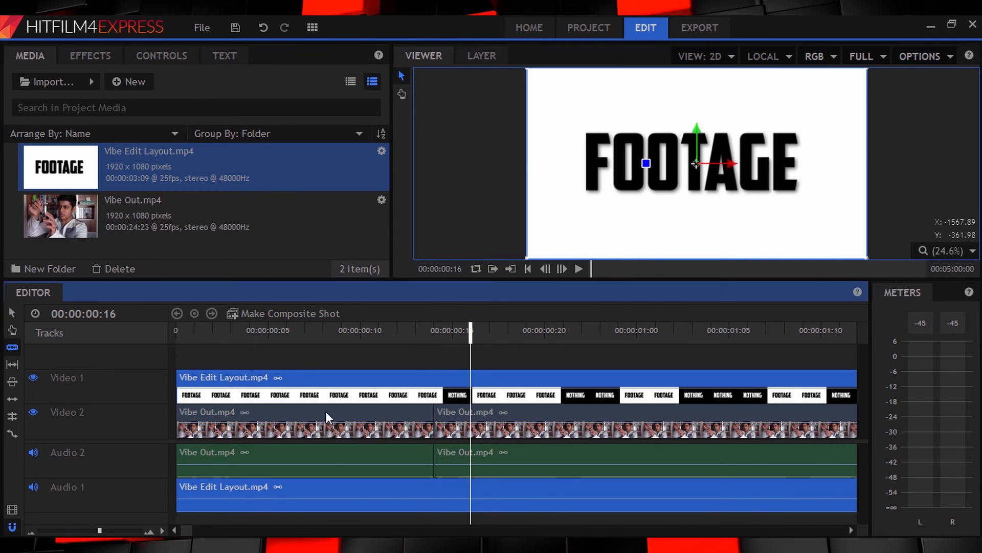
left_click(473, 413)
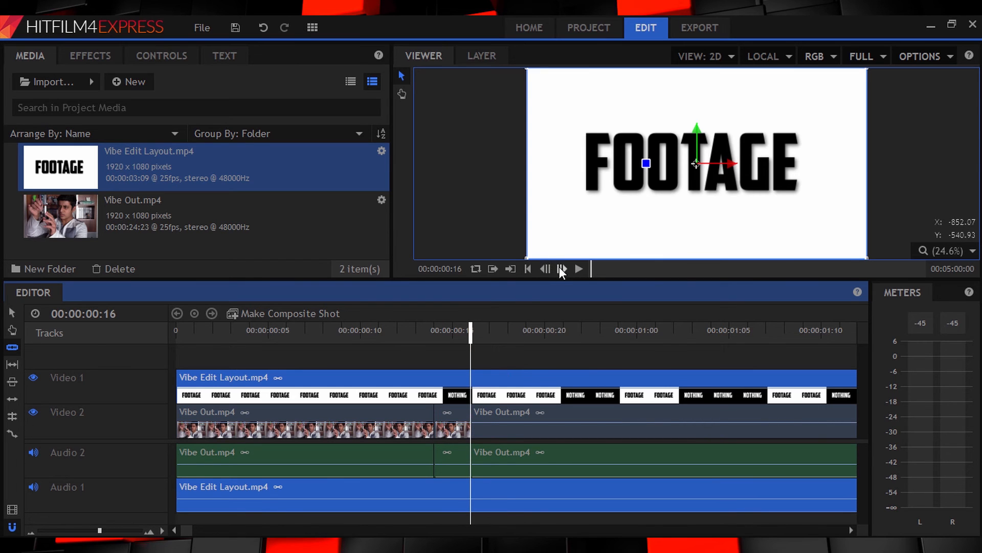
left_click(12, 313)
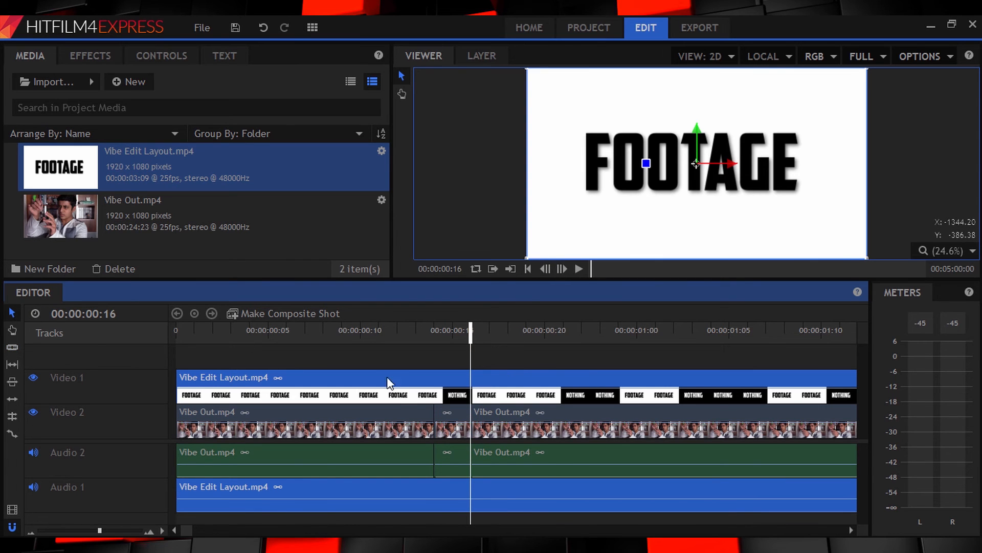
left_click(454, 414)
key("Delete")
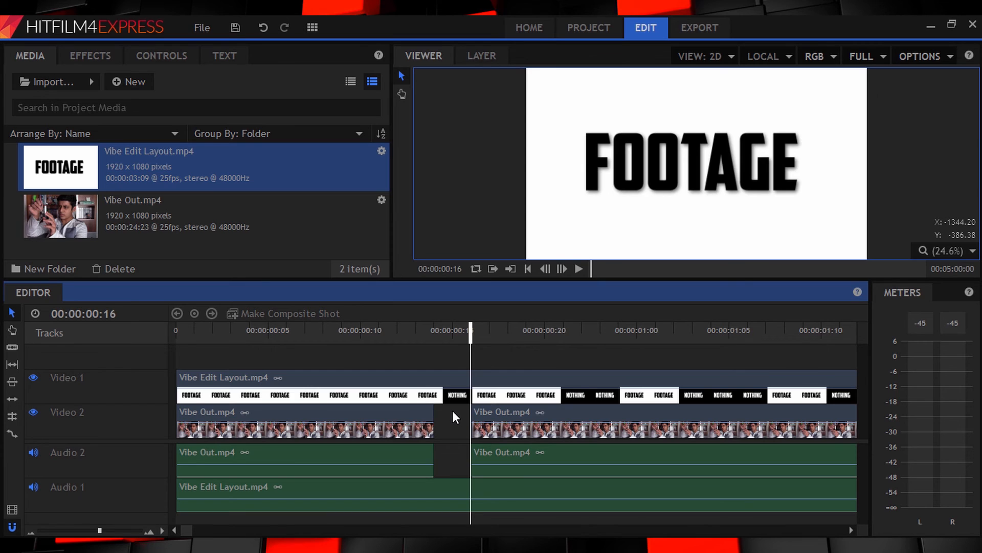
- Slice Vibe Out.mp4 at 00:00:00:18, 00:00:00:19 and 00:00:00:20, removing the one-frame section that starts at 00:00:00:18
left_click(562, 268)
left_click(562, 268)
left_click(562, 268)
left_click(562, 268)
left_click(562, 268)
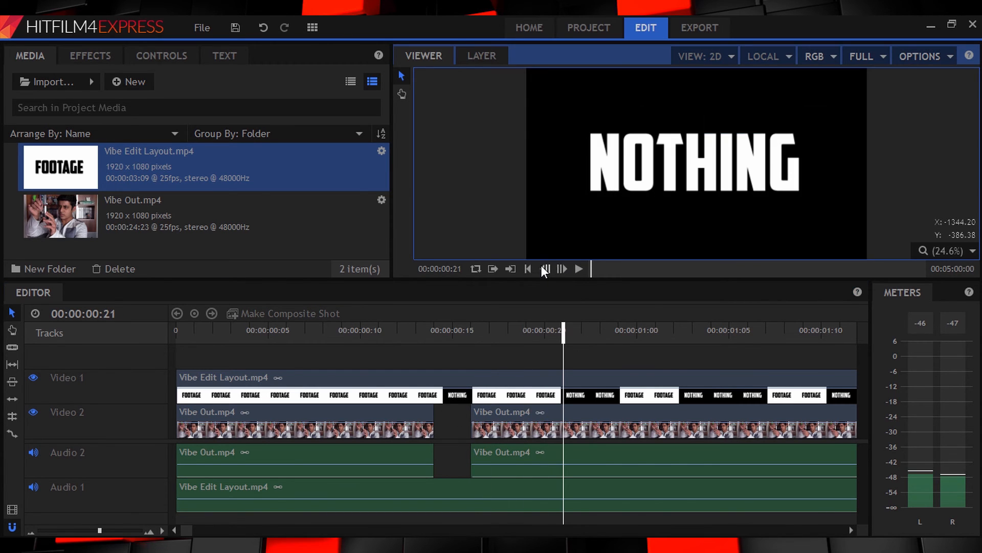
left_click(544, 268)
left_click(544, 269)
left_click(544, 268)
key("c")
left_click(507, 414)
left_click(561, 269)
left_click(526, 413)
key("v")
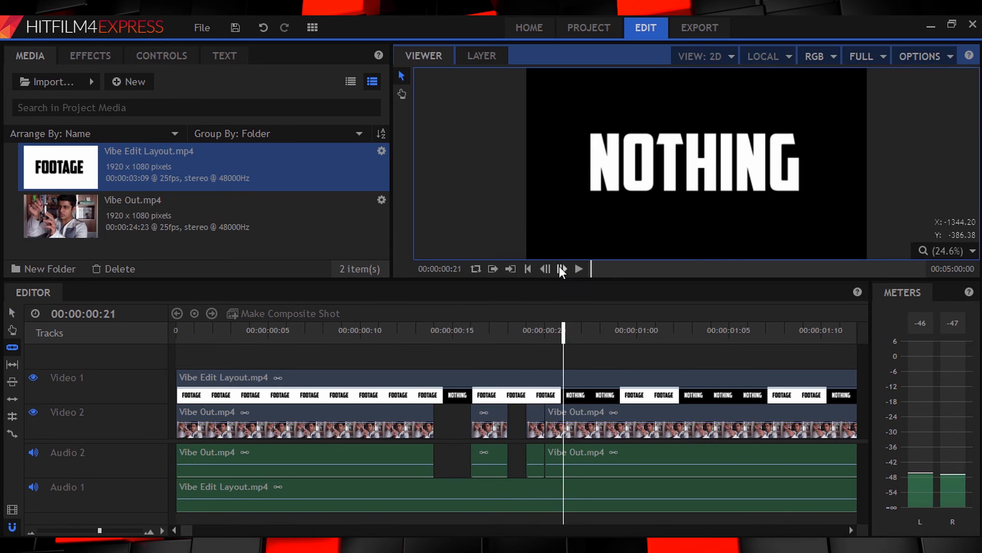
- Cut out the NOTHING sections of Vibe Out.mp4 from 00:00:00:20 to 00:00:00:22 and from 00:00:01:02 to 00:00:01:05
left_click(562, 269)
left_click(581, 413)
key("Delete")
left_click(562, 268)
left_click(674, 413)
left_click(562, 269)
key("Delete")
- Slice Vibe Out.mp4 at 00:00:01:10 and 00:00:01:11 and delete the single frame between the cuts
left_click_drag(100, 530, 95, 531)
left_click(562, 268)
key("c")
left_click(529, 413)
double_click(561, 269)
double_click(562, 269)
triple_click(545, 269)
double_click(545, 269)
triple_click(562, 269)
left_click(596, 413)
left_click(561, 269)
left_click(612, 413)
key("Delete")
- Slice Vibe Out.mp4 at 00:00:01:20 and 00:00:01:22 and delete the section between the cuts
triple_click(561, 268)
left_click(764, 414)
double_click(561, 268)
left_click(795, 414)
key("Delete")
- Slice Vibe Out.mp4 at 00:00:02:01 and 00:00:02:06 and delete the section between the cuts
double_click(562, 269)
double_click(562, 268)
left_click(341, 413)
double_click(562, 268)
triple_click(561, 268)
left_click(545, 269)
left_click(424, 413)
key("Delete")
- Slice Vibe Out.mp4 at 00:00:02:10 and 00:00:02:12 and delete the section between the cuts
double_click(561, 269)
double_click(562, 269)
left_click(490, 414)
double_click(562, 269)
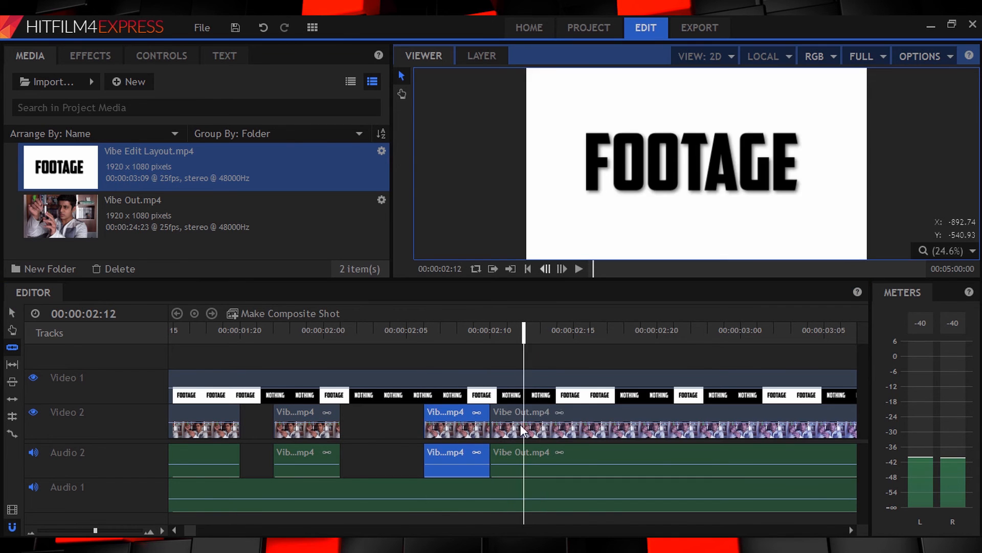
left_click(522, 425)
key("Delete")
- Slice Vibe Out.mp4 at 00:00:02:16 and 00:00:02:18 and delete the section between the cuts
triple_click(562, 269)
left_click(591, 413)
double_click(562, 268)
left_click(623, 412)
key("Delete")
- Slice Vibe Out.mp4 at 00:00:02:22 and 00:00:02:24 and delete the section between the cuts
triple_click(562, 269)
left_click(690, 413)
double_click(562, 269)
left_click(723, 414)
key("Delete")
- Slice Vibe Out.mp4 at 00:00:03:03 and 00:00:03:09 and delete the section between the cuts
double_click(562, 269)
double_click(562, 268)
left_click(790, 413)
double_click(561, 269)
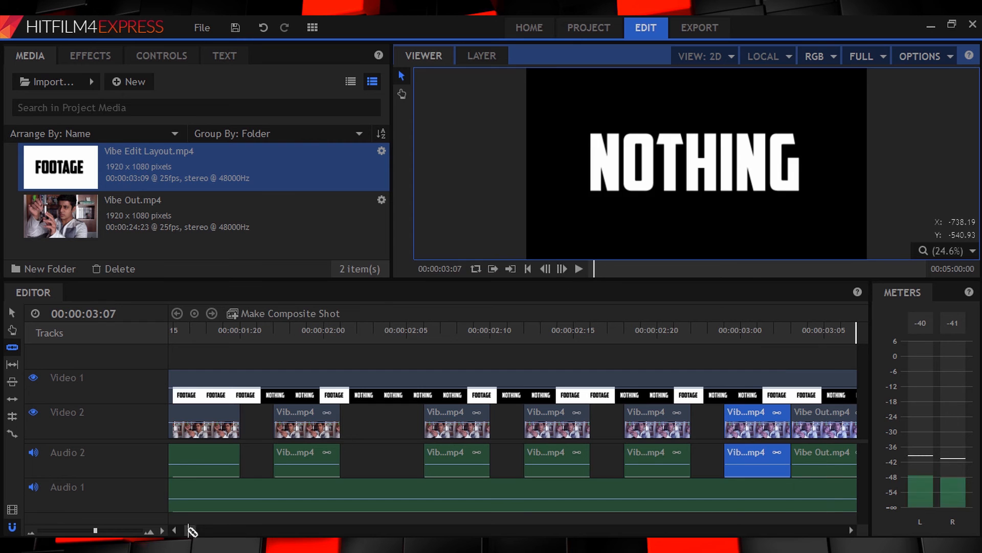
left_click(562, 268)
left_click(562, 269)
left_click(751, 413)
key("v")
left_click(734, 412)
key("Delete")
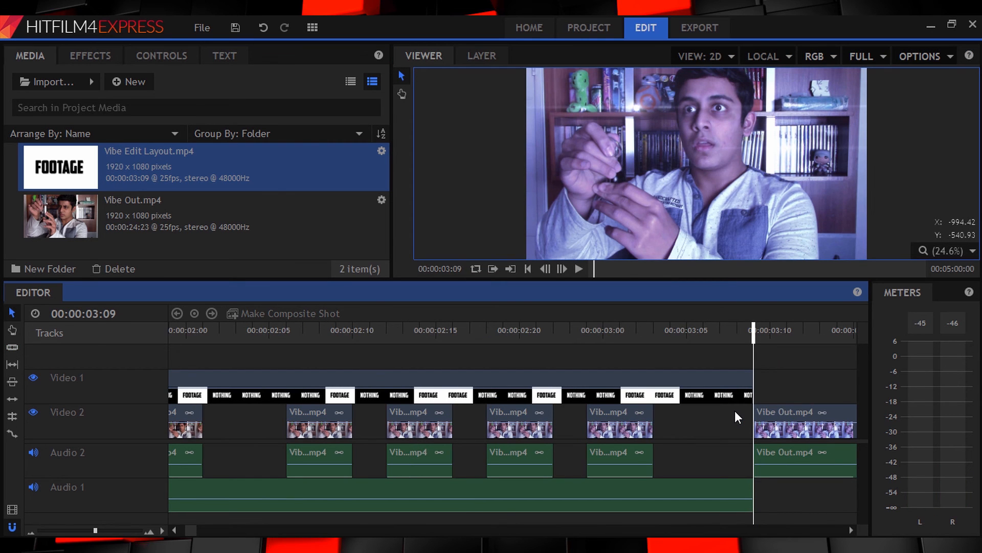
- Delete the Vibe Edit Layout.mp4 guide clip from Video 1 and clear the clip selection
left_click(700, 376)
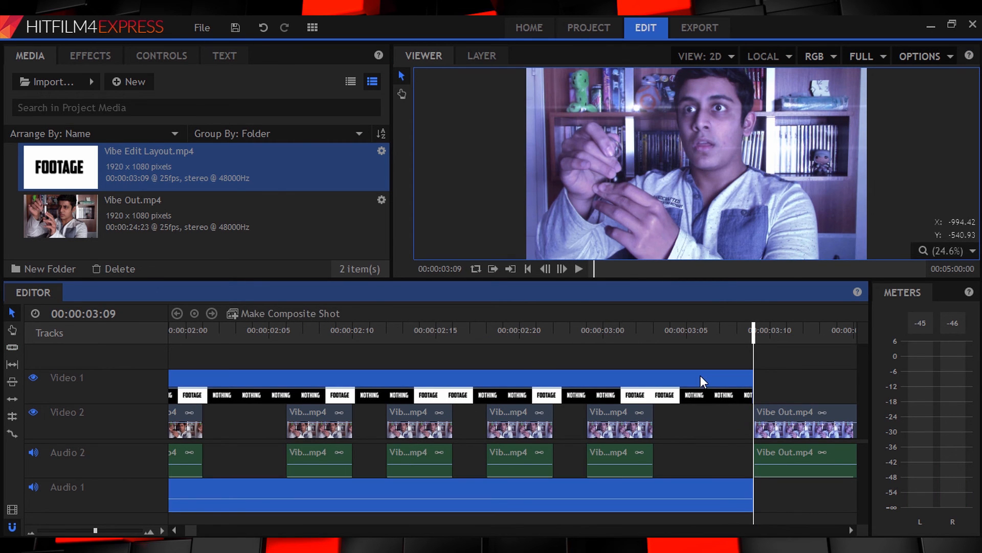
key("Delete")
left_click_drag(95, 530, 63, 530)
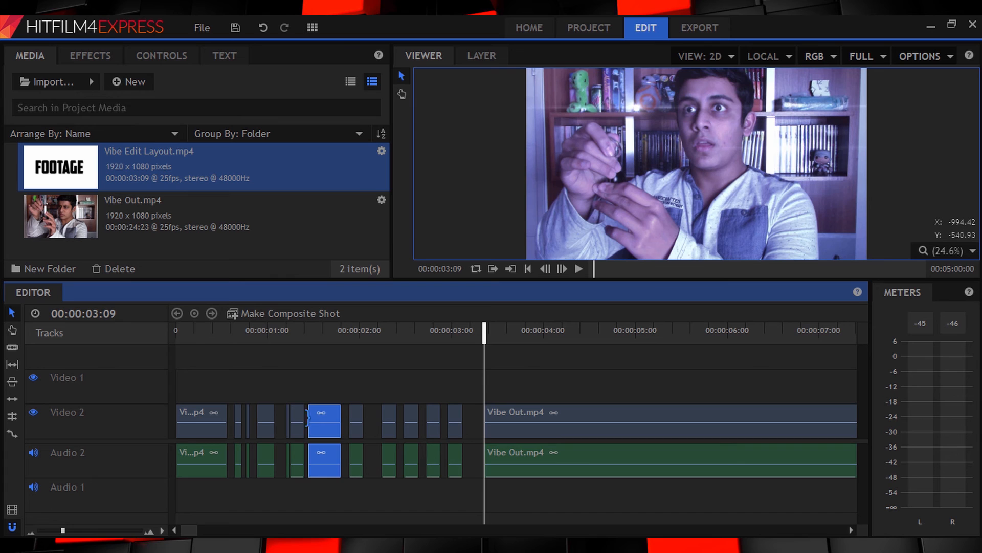
left_click(254, 417)
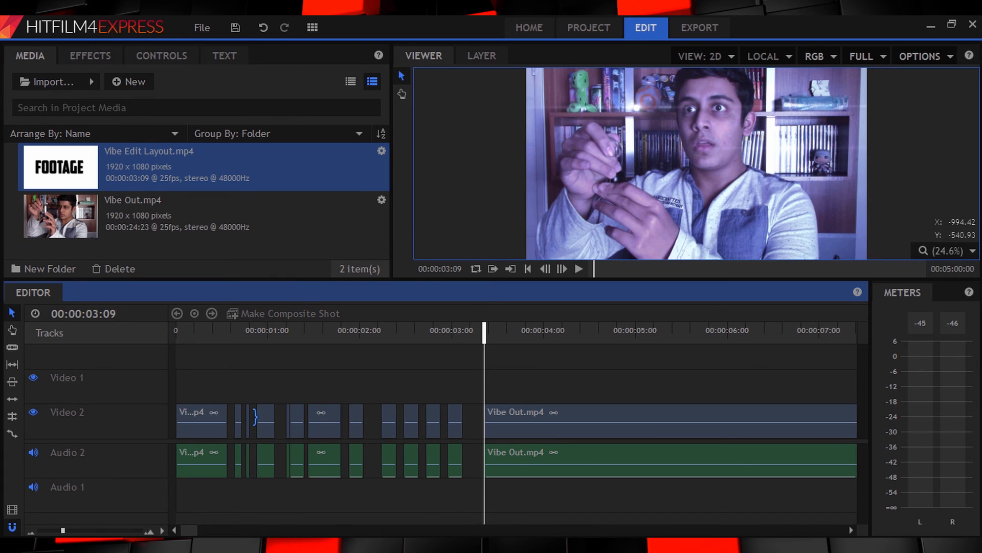